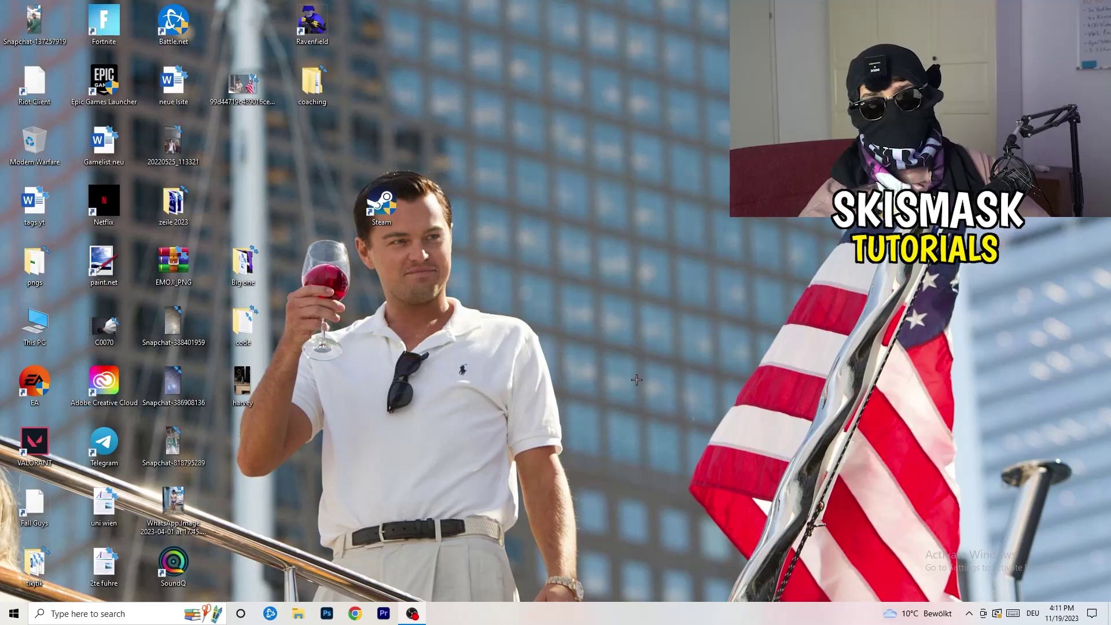
Launch NVIDIA Control Panel from the desktop menu and view Adjust Image Settings with Preview, left to the 3D application
right_click(545, 257)
right_click(635, 187)
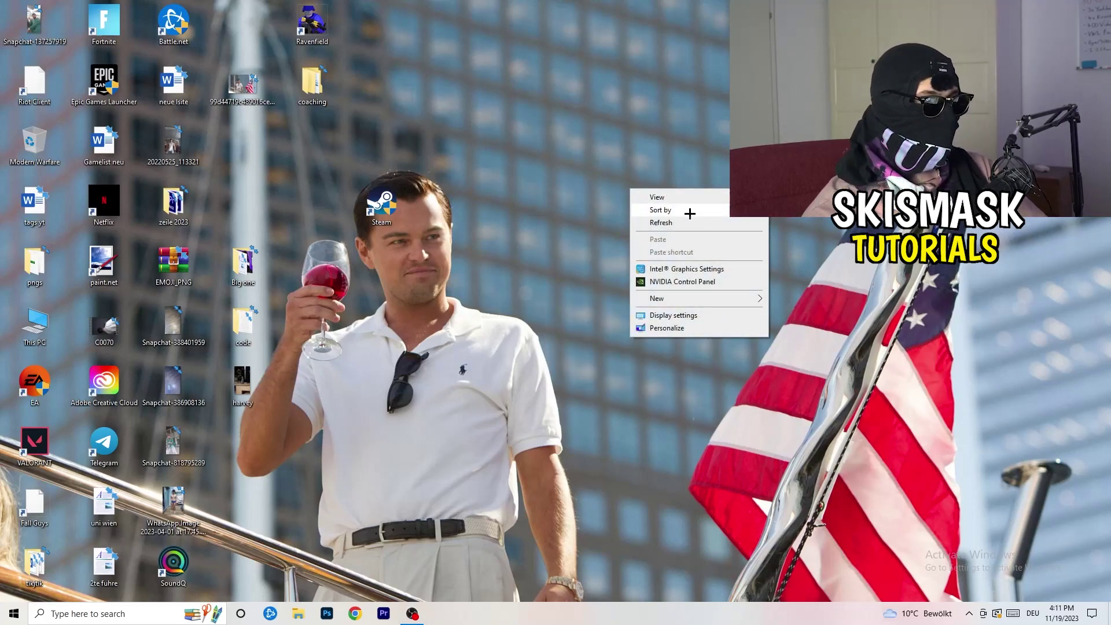
click(695, 280)
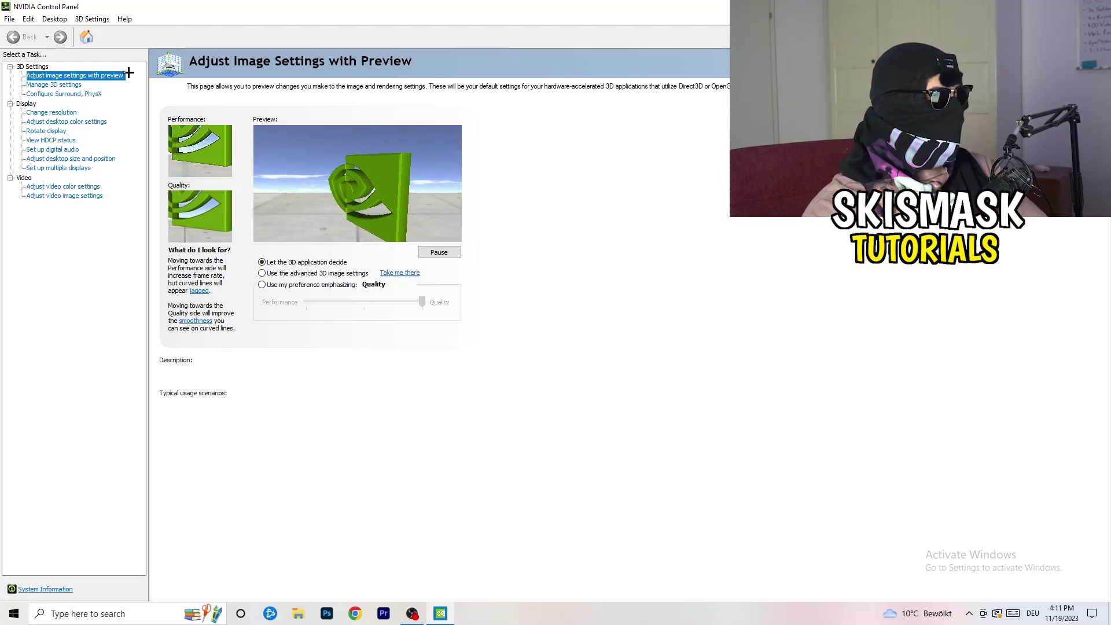
mouse_move(382, 283)
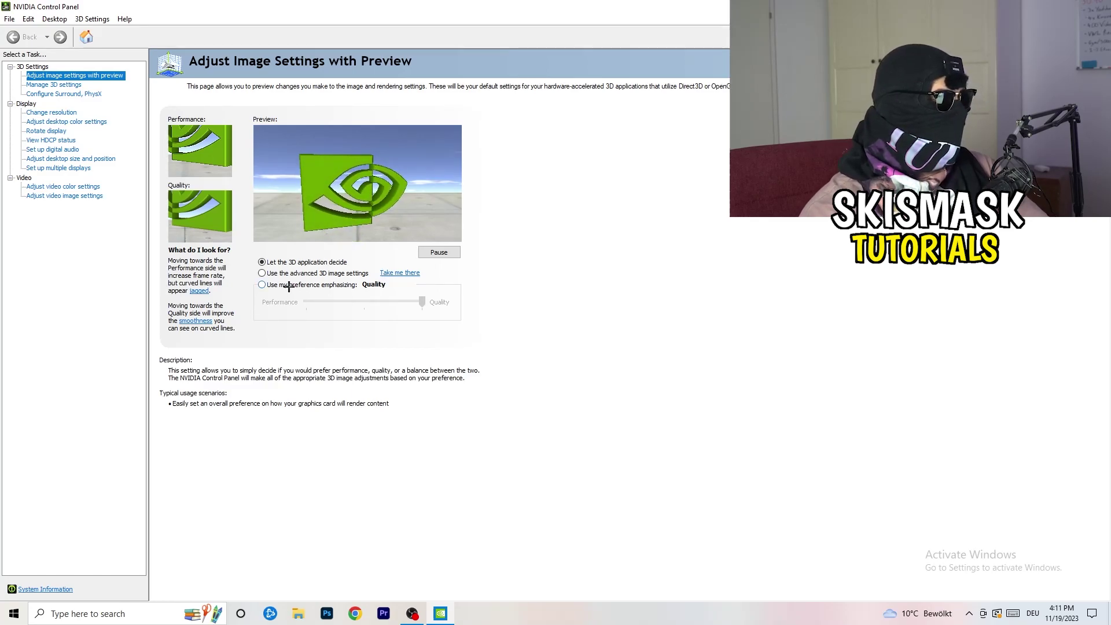
mouse_move(273, 277)
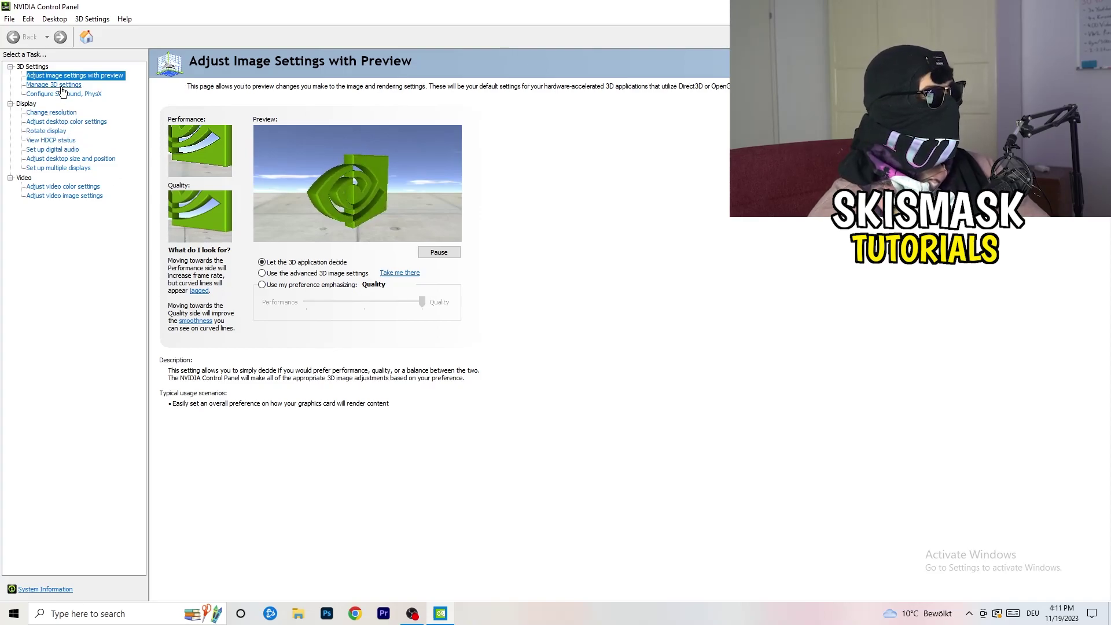
Switch to the Change resolution page, showing 1920 × 1080 native at 60Hz
click(41, 113)
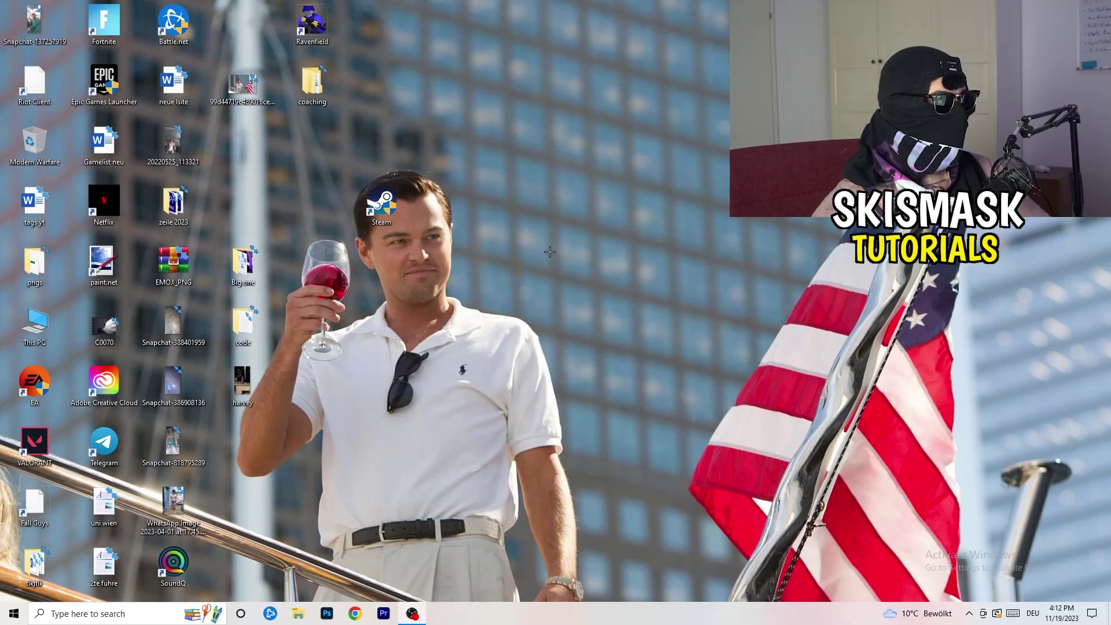
Open Settings from Start and go to System's Display page listing displays 1 and 2
click(14, 614)
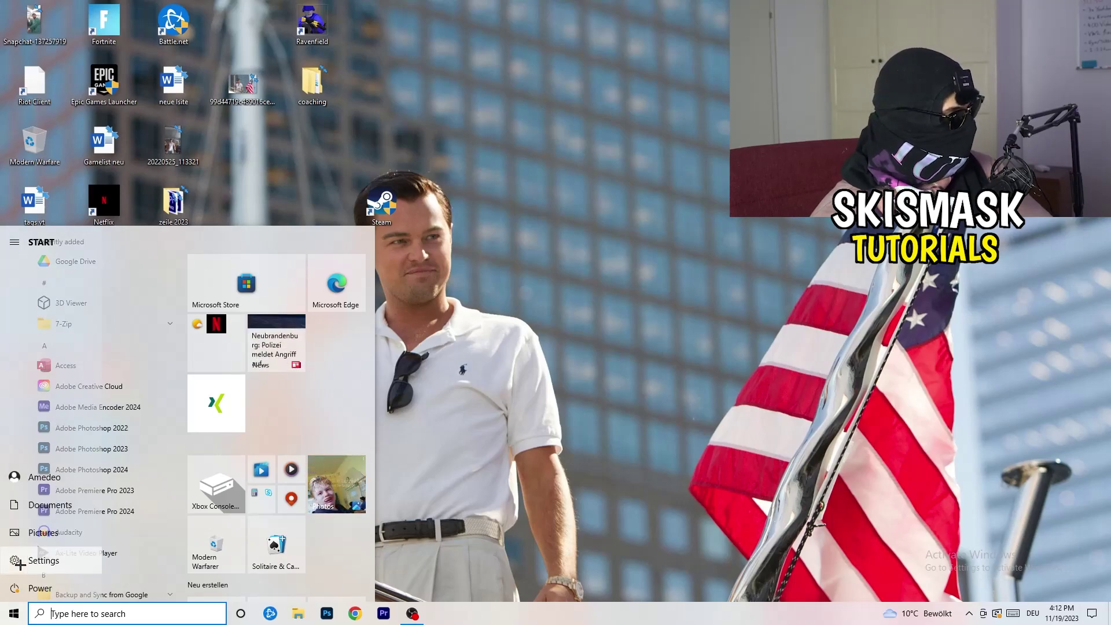
click(19, 561)
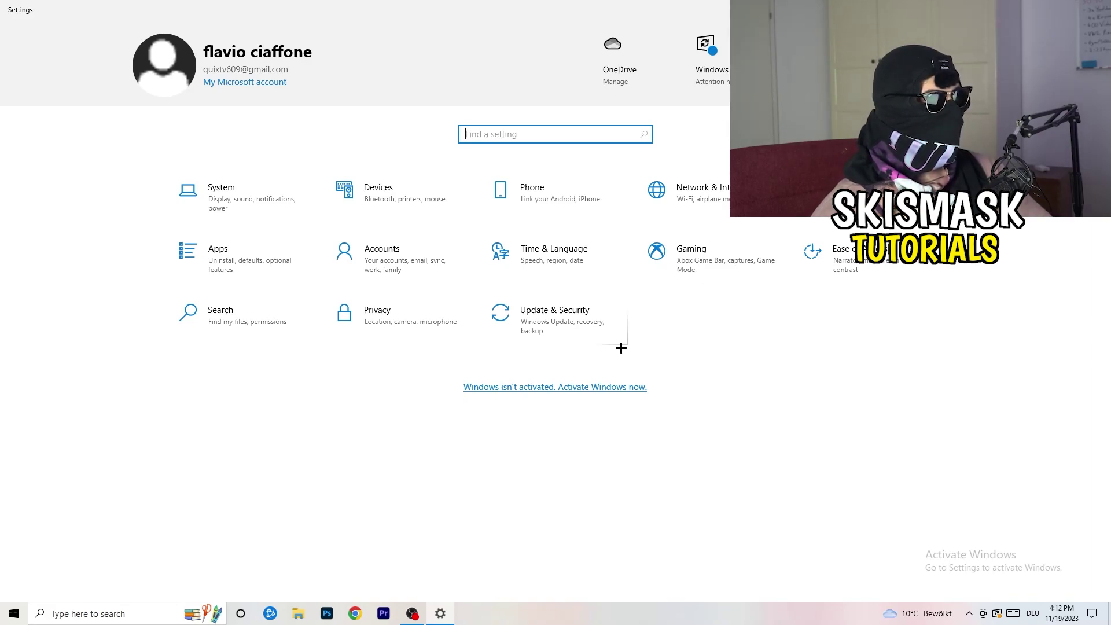
click(272, 200)
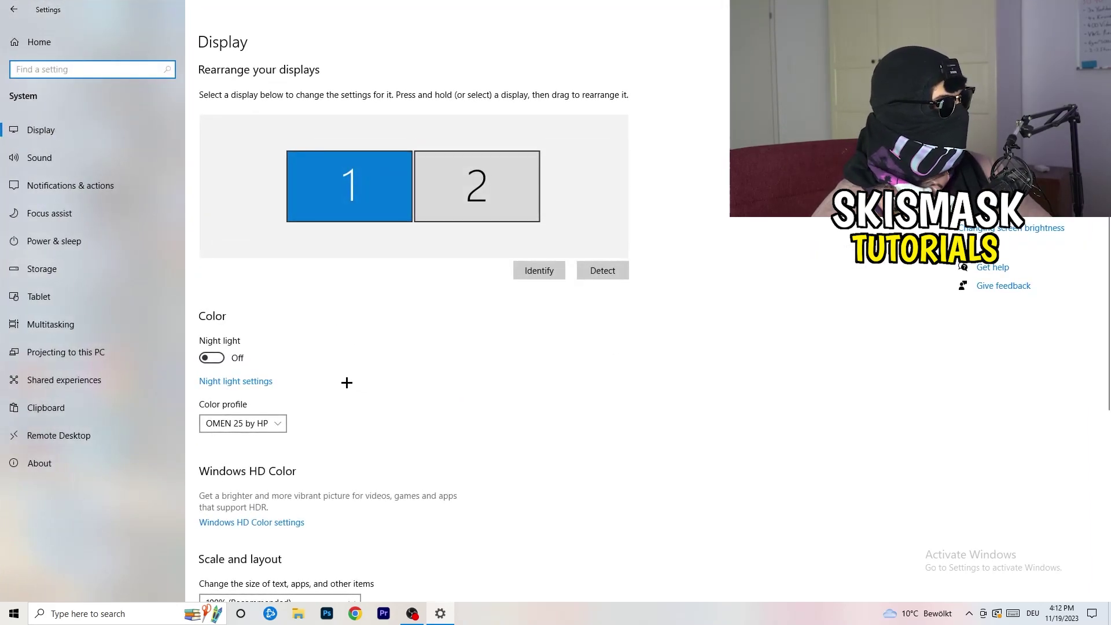
click(351, 52)
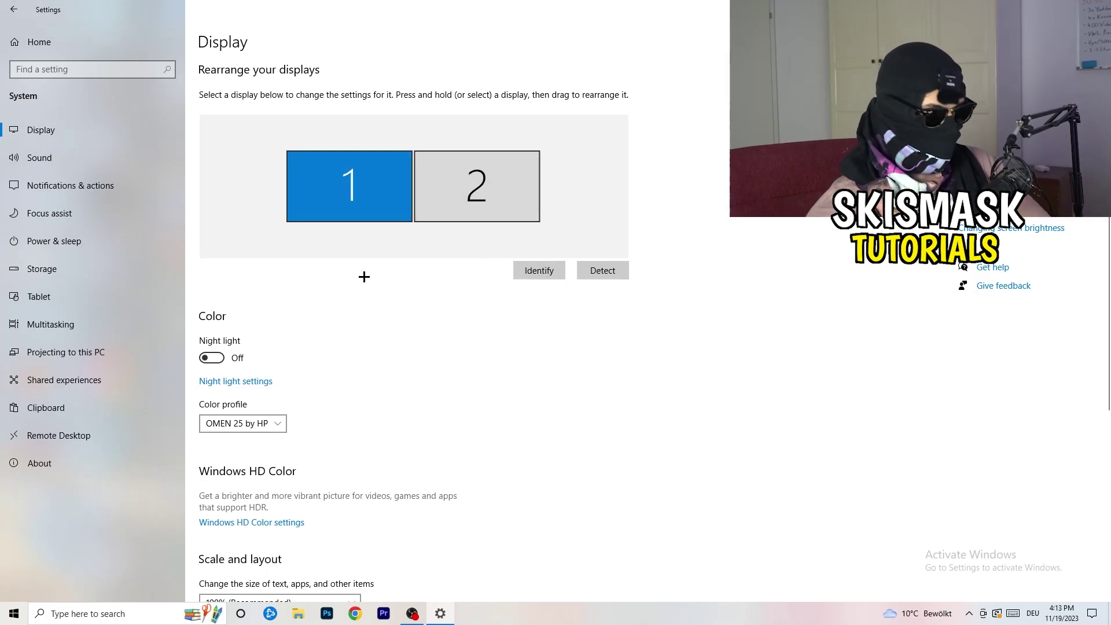
scroll(364, 276, down, 5)
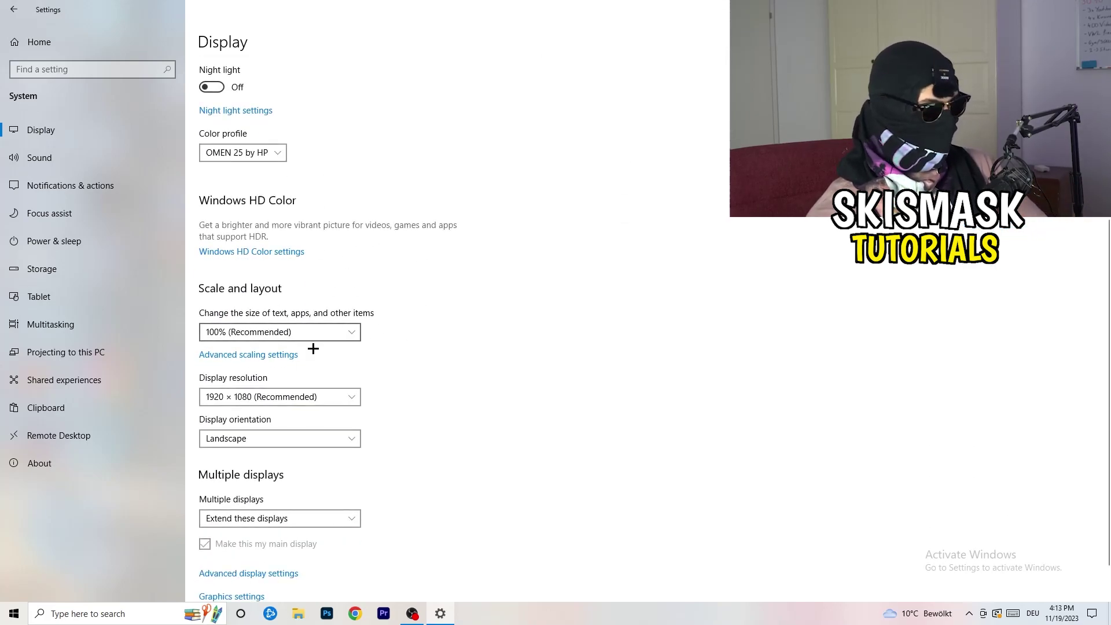
click(322, 334)
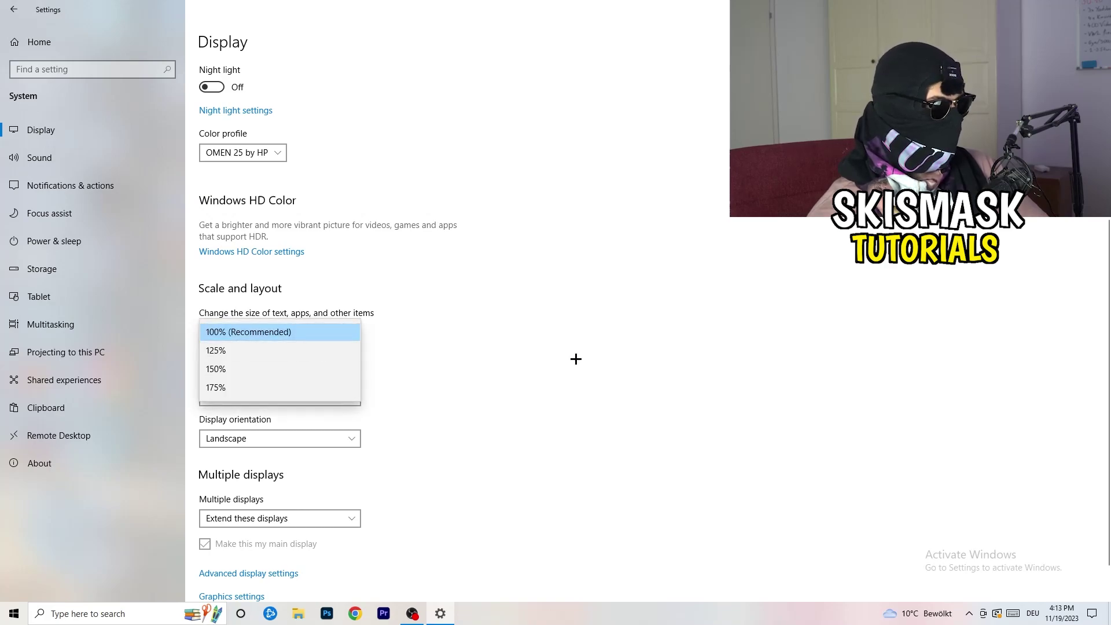
click(575, 357)
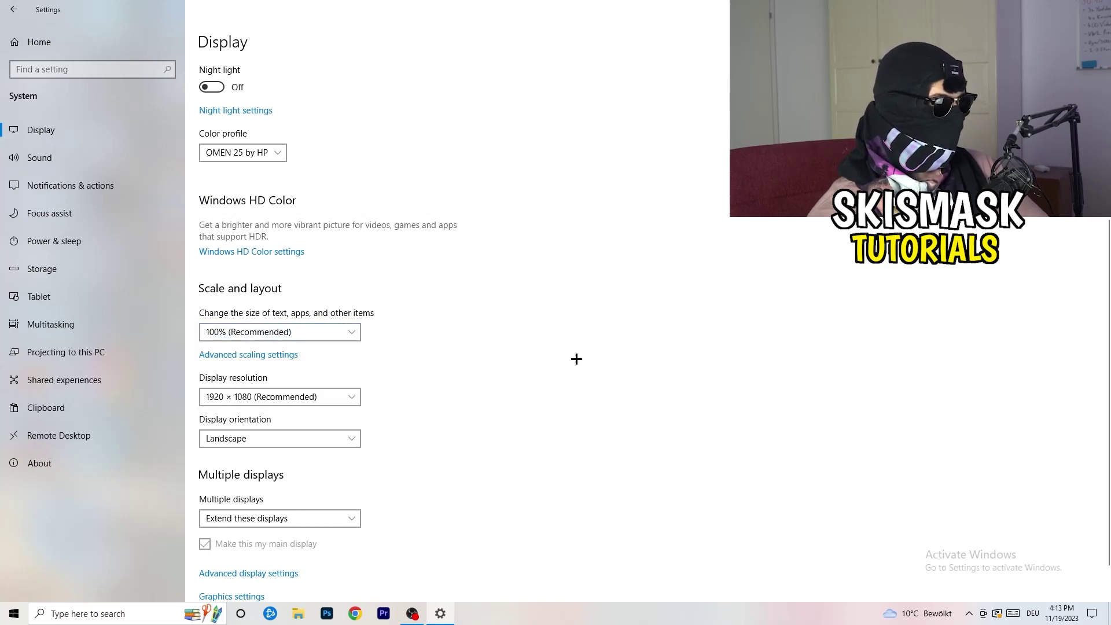
click(341, 334)
click(504, 358)
scroll(463, 362, down, 2)
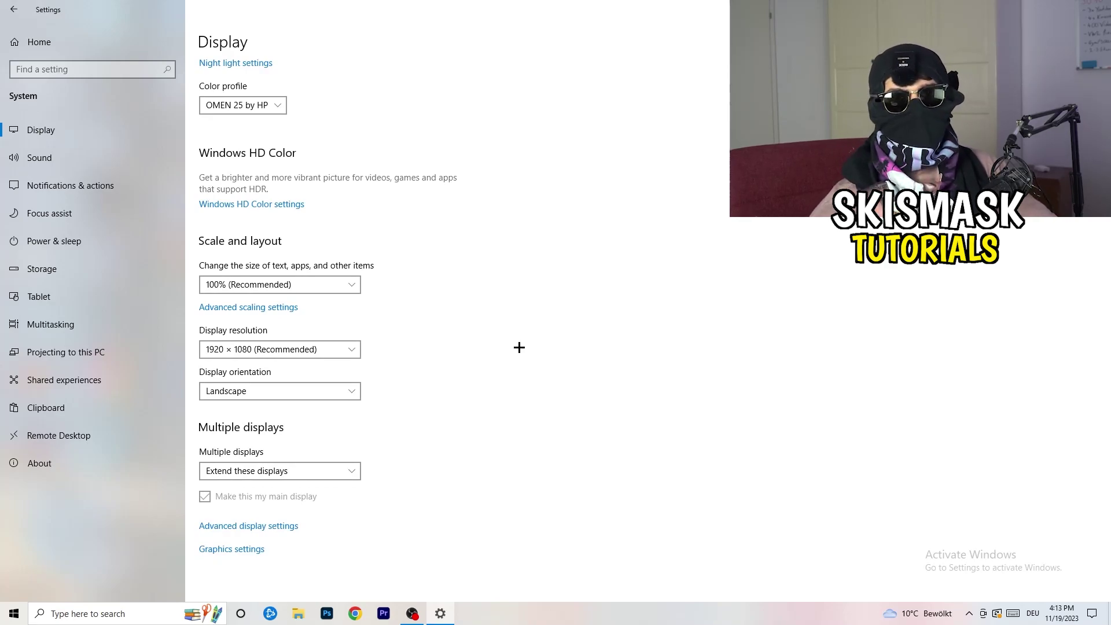
click(353, 349)
click(439, 328)
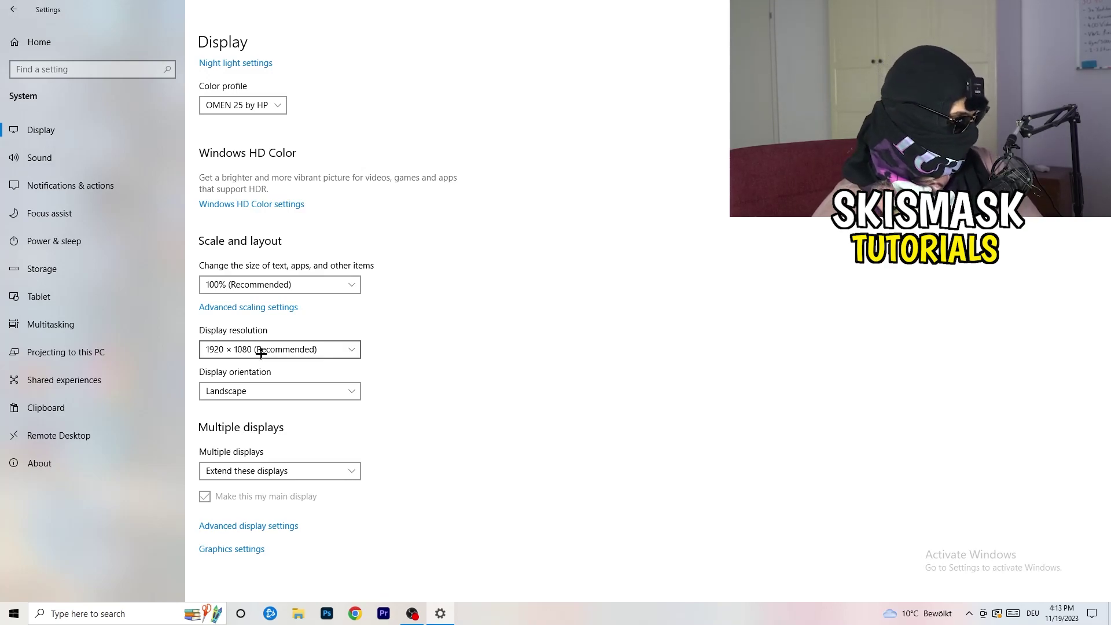
Open Power Options from Power & sleep and expand the additional plans, keeping Balanced selected
click(54, 241)
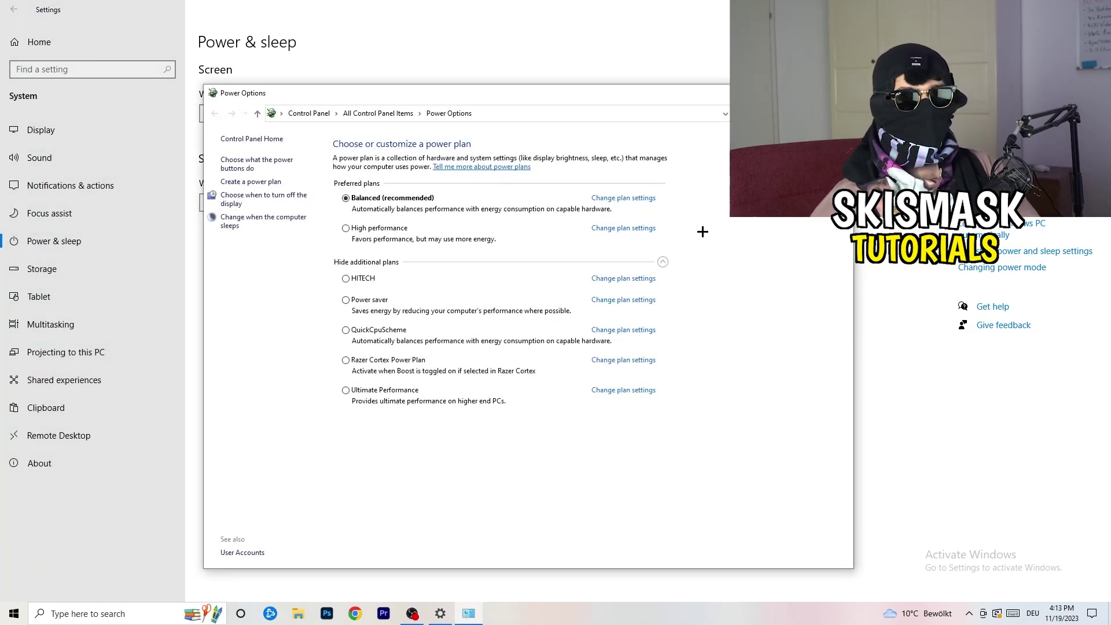
click(663, 262)
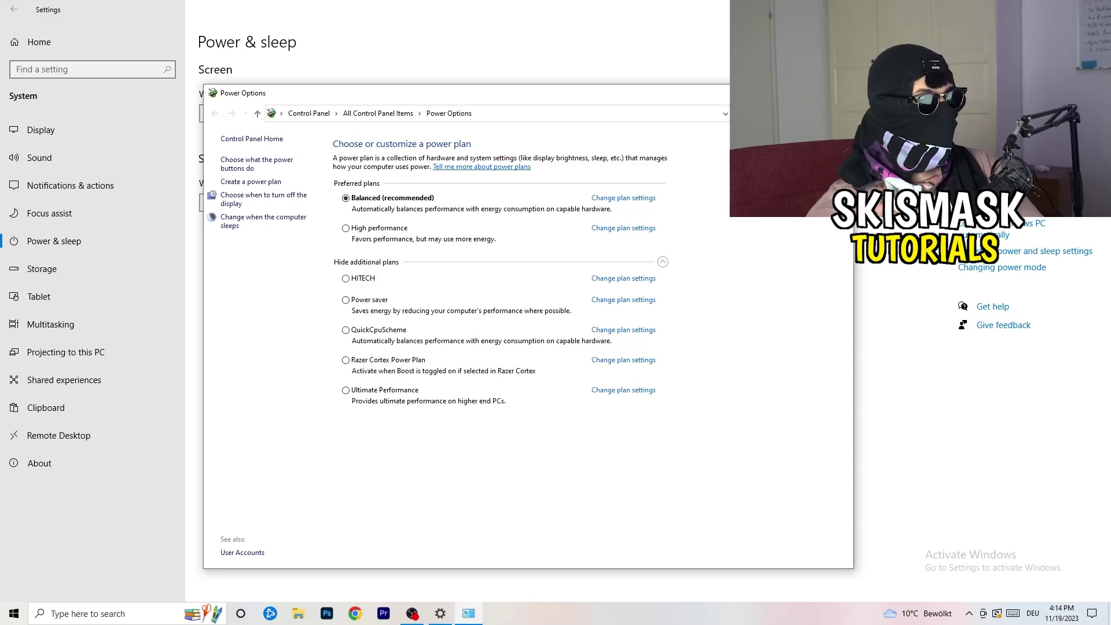
Close Power Options and set Storage Sense to run every week
click(839, 93)
click(112, 272)
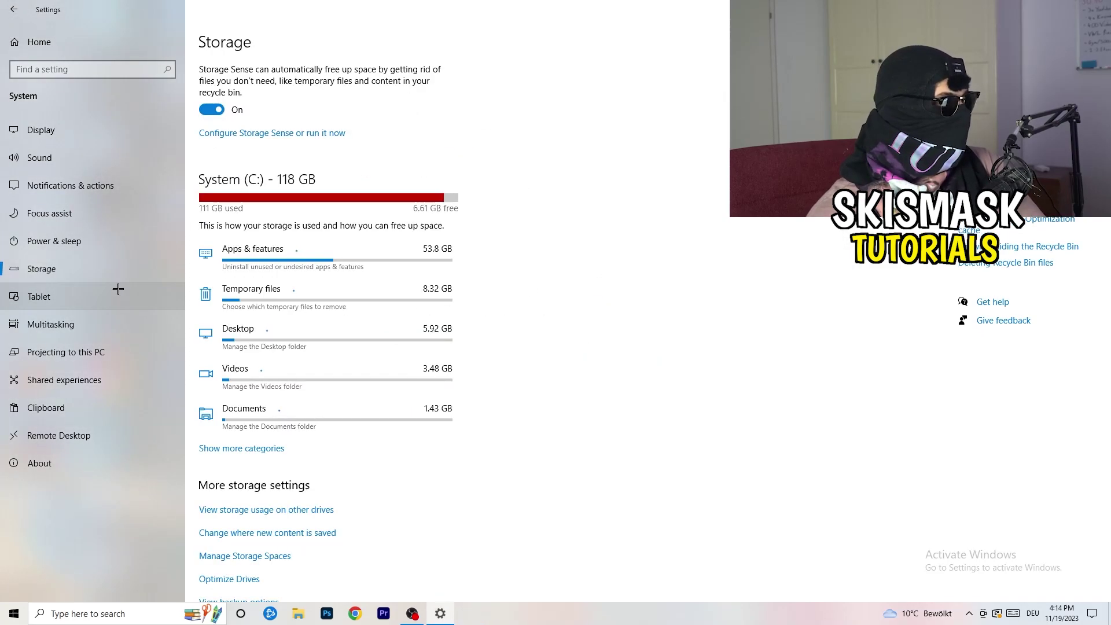
click(263, 133)
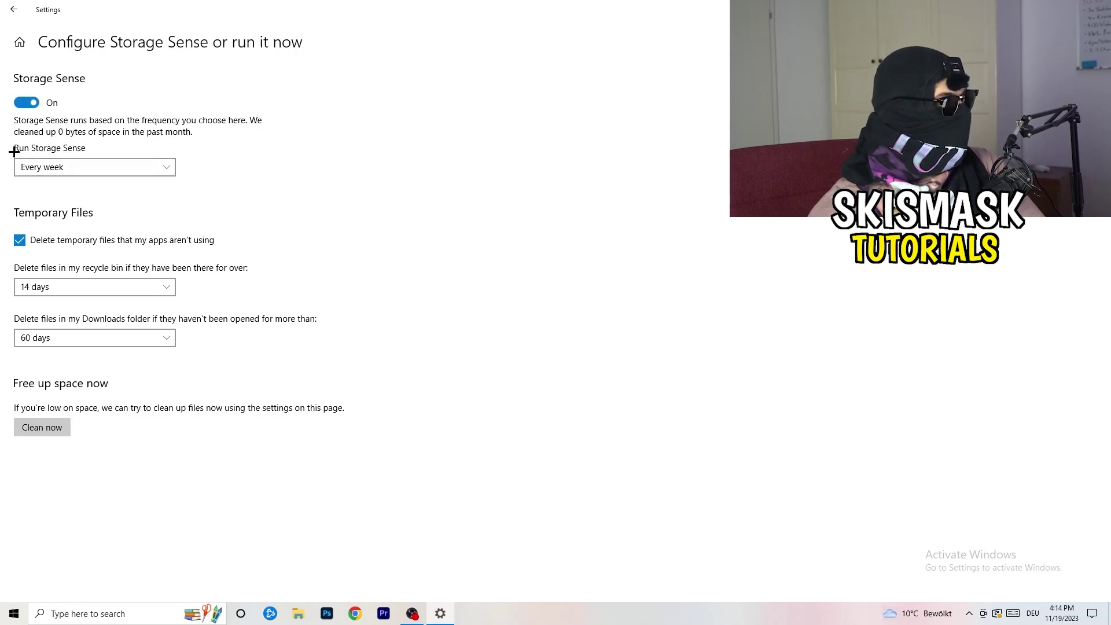
click(107, 166)
click(111, 162)
click(77, 165)
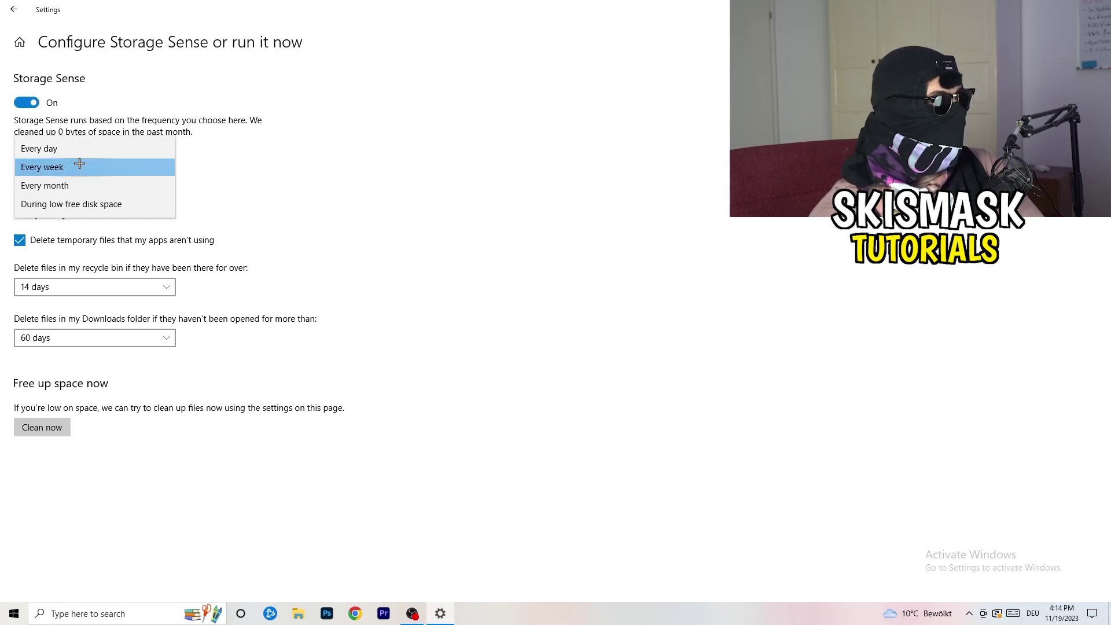
click(78, 167)
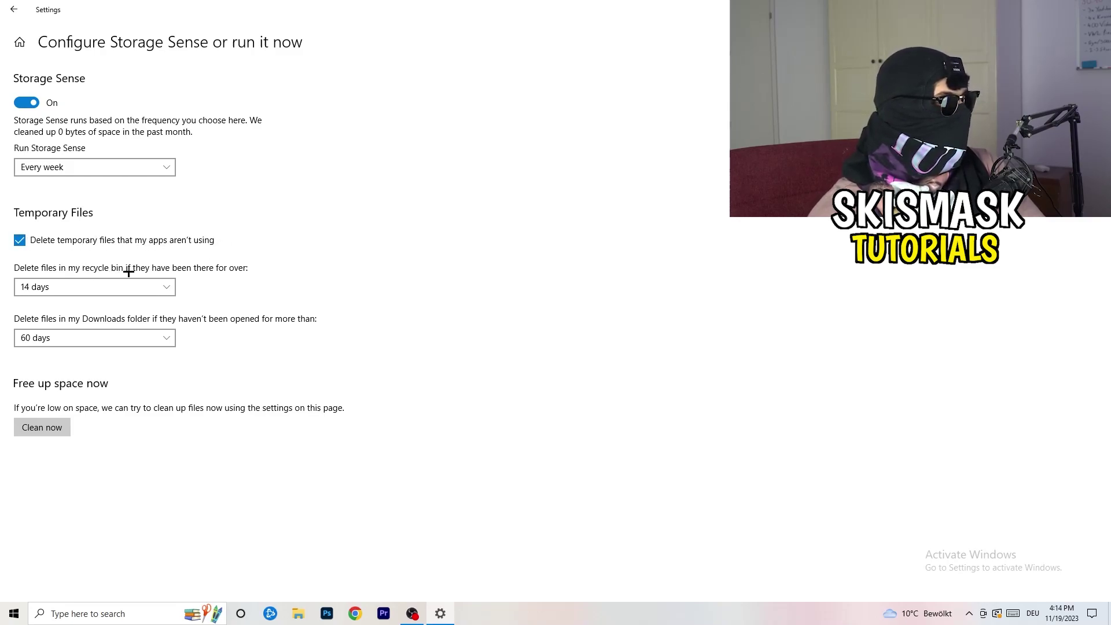
Keep Recycle Bin cleanup at 14 days and Downloads at 60 days, then return to Storage
click(167, 287)
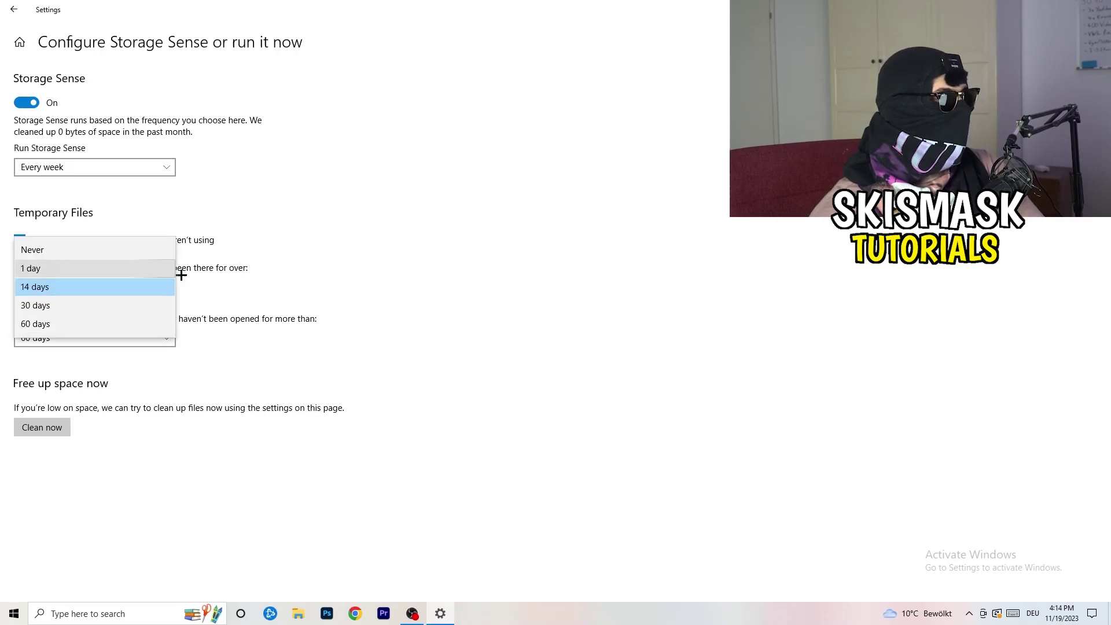
click(497, 255)
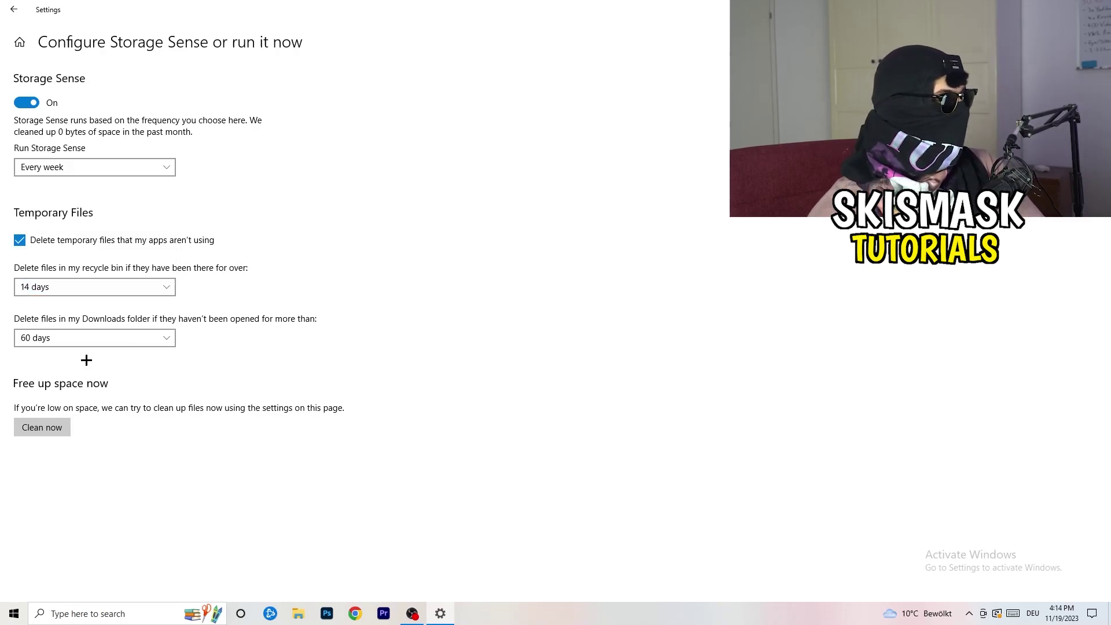
click(149, 338)
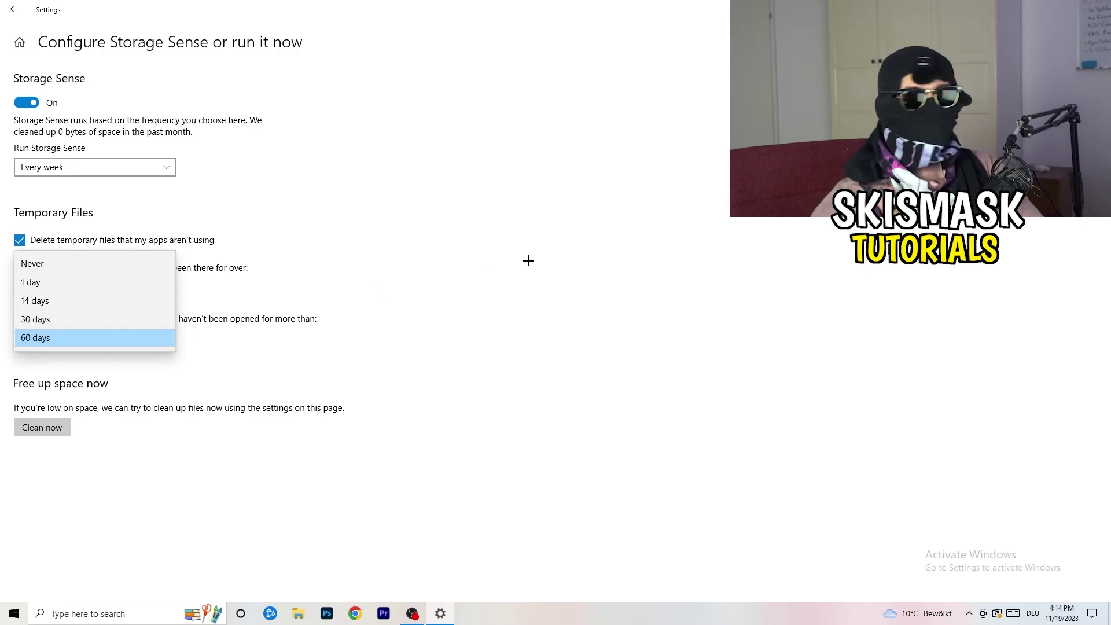
click(528, 261)
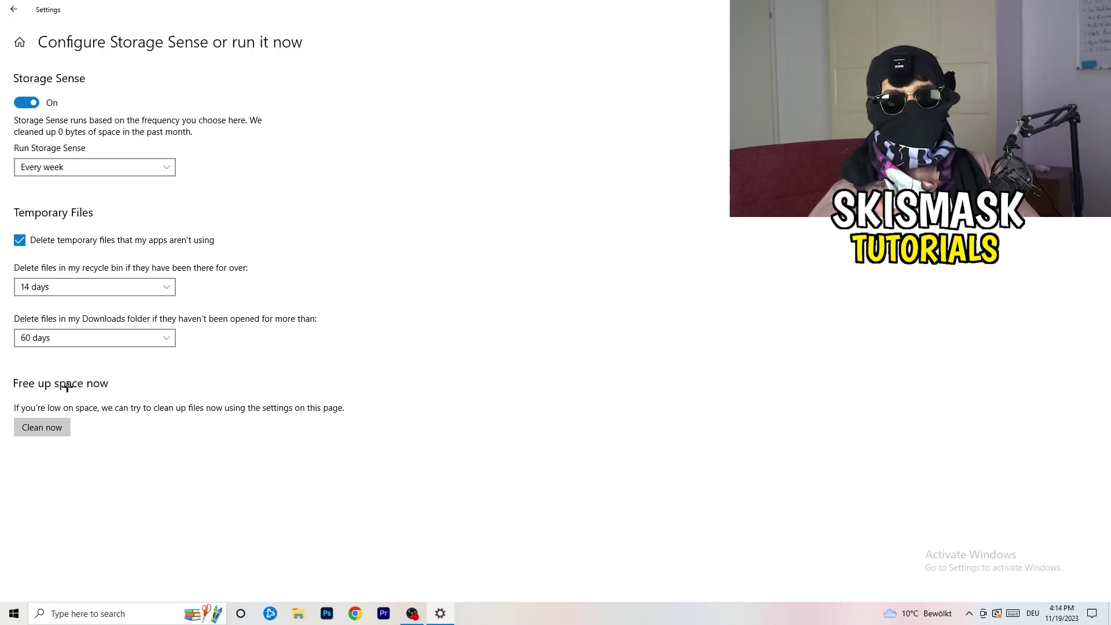
click(12, 6)
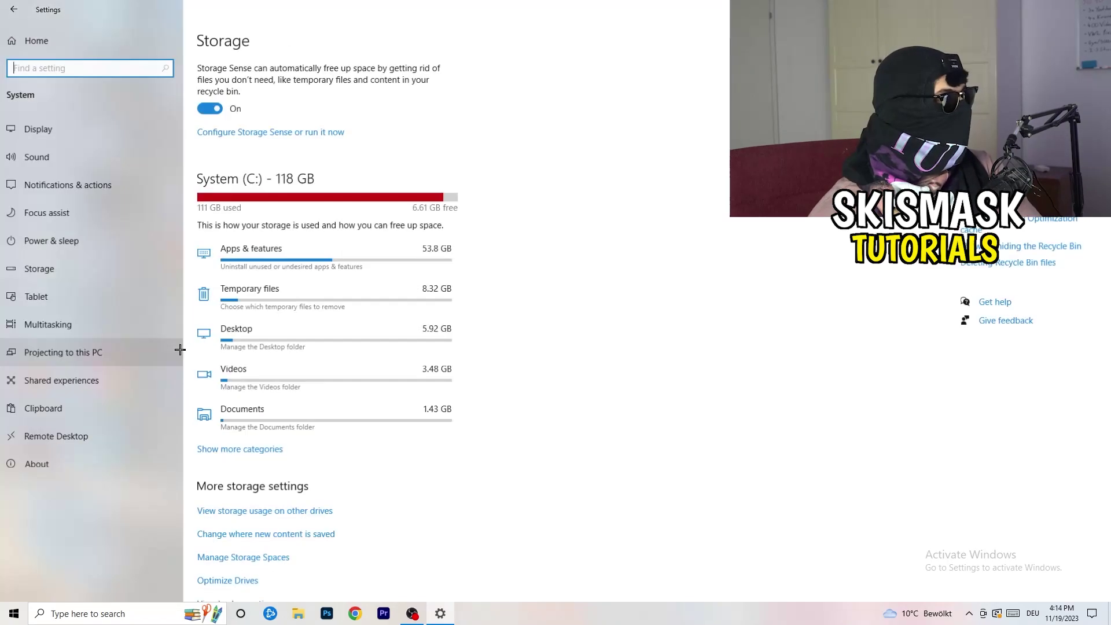
Confirm background and audio recording are off under Gaming Captures, then view Game Mode switched on
click(12, 7)
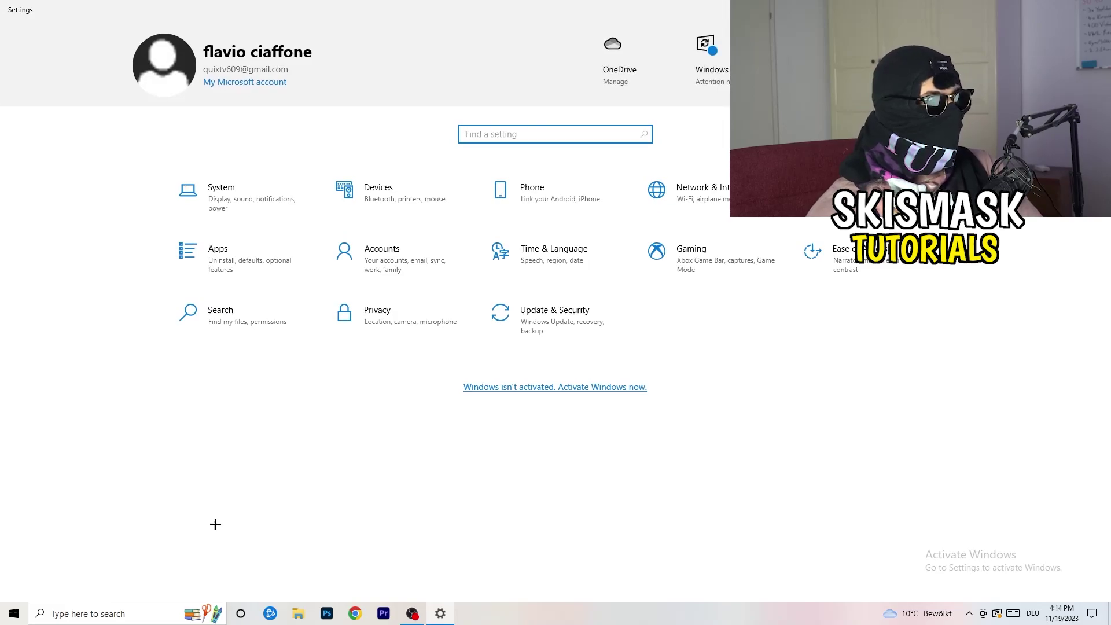
click(733, 258)
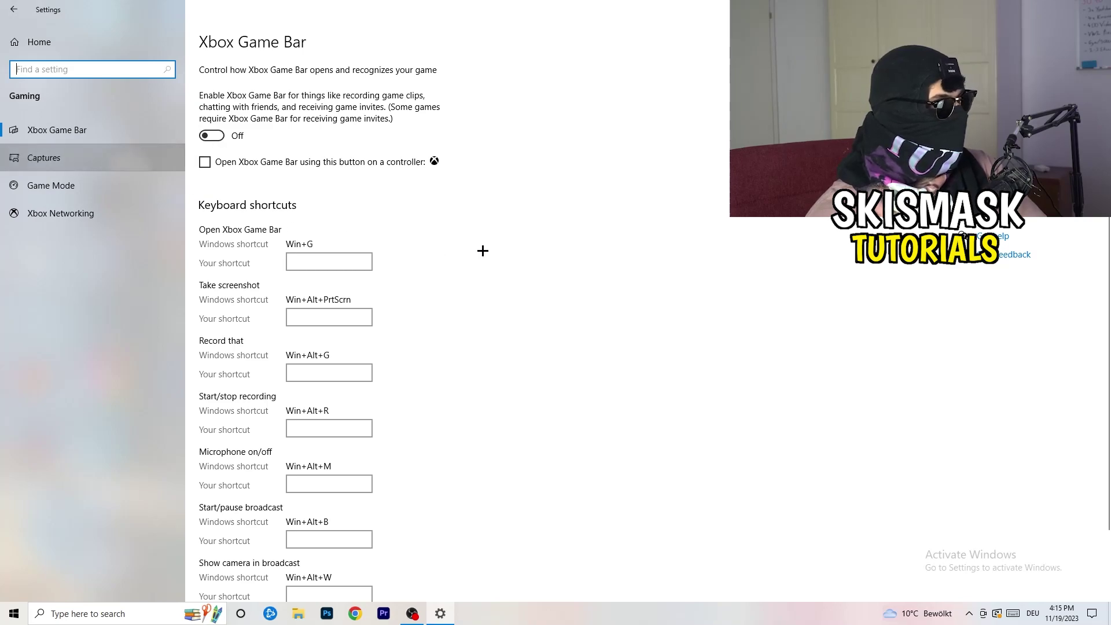
click(44, 157)
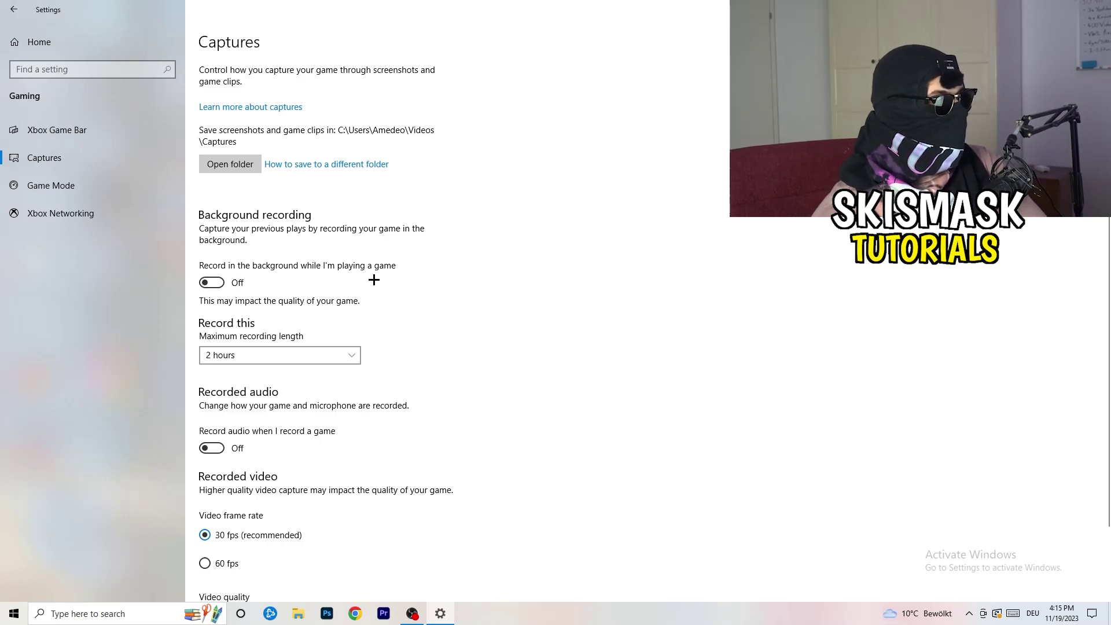
scroll(260, 295, down, 2)
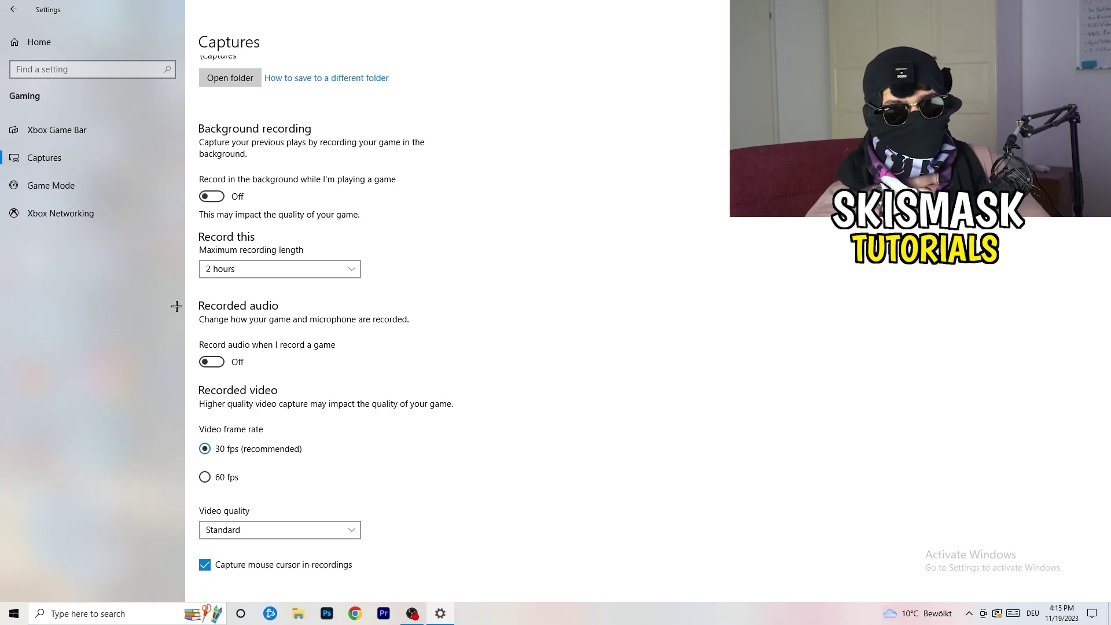
click(100, 193)
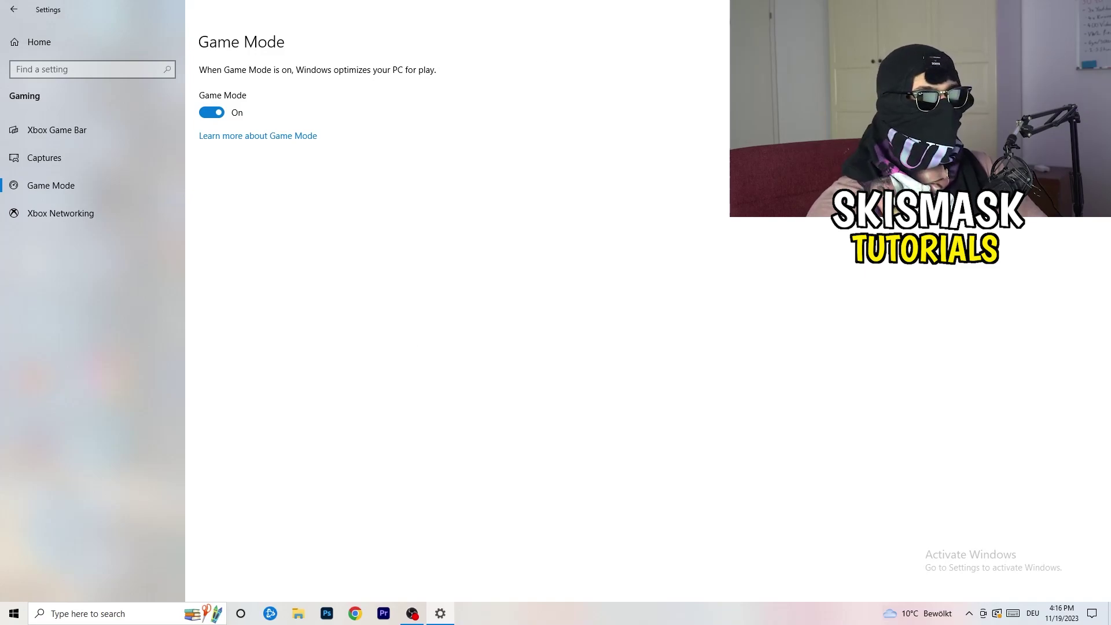
Close Settings and set the Steam shortcut to Windows 8 compatibility mode, run as administrator
key(alt+F4)
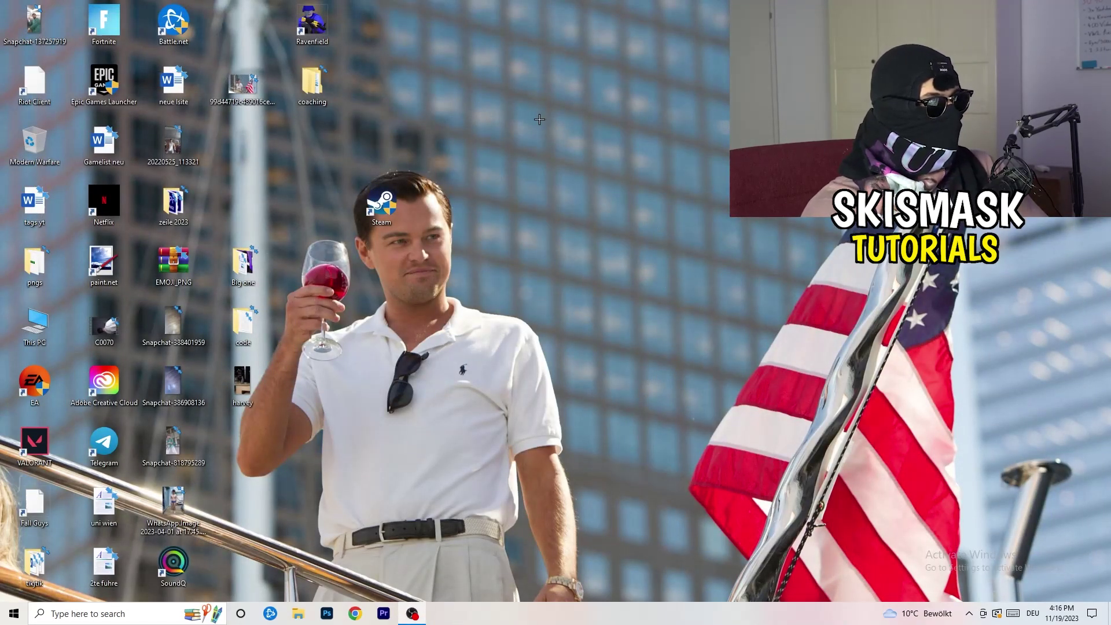
drag(385, 217, 510, 212)
right_click(529, 203)
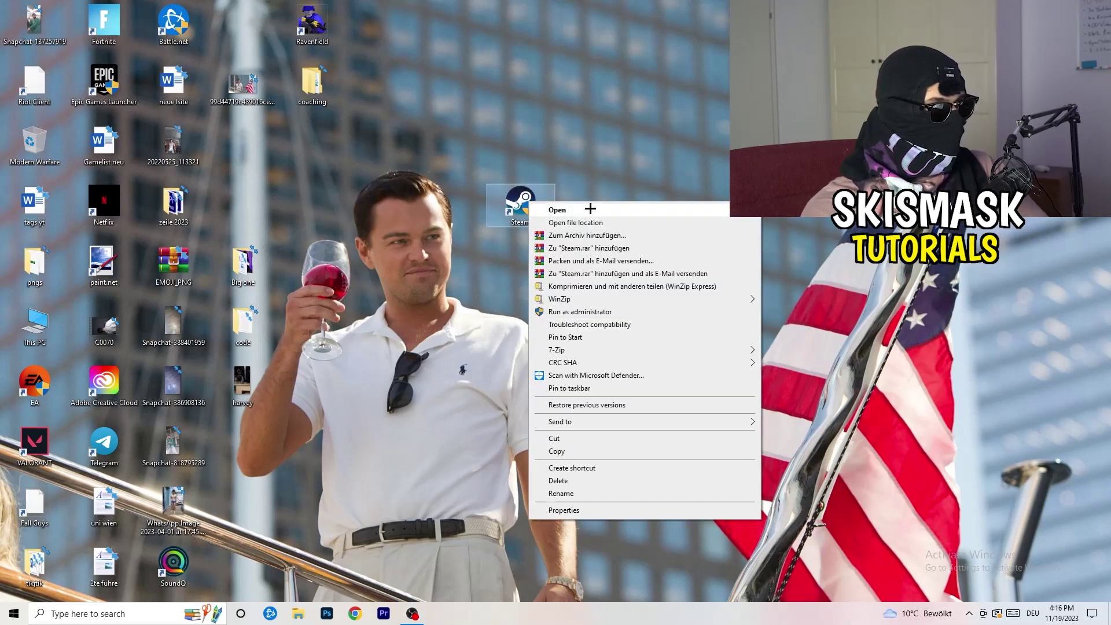
click(595, 512)
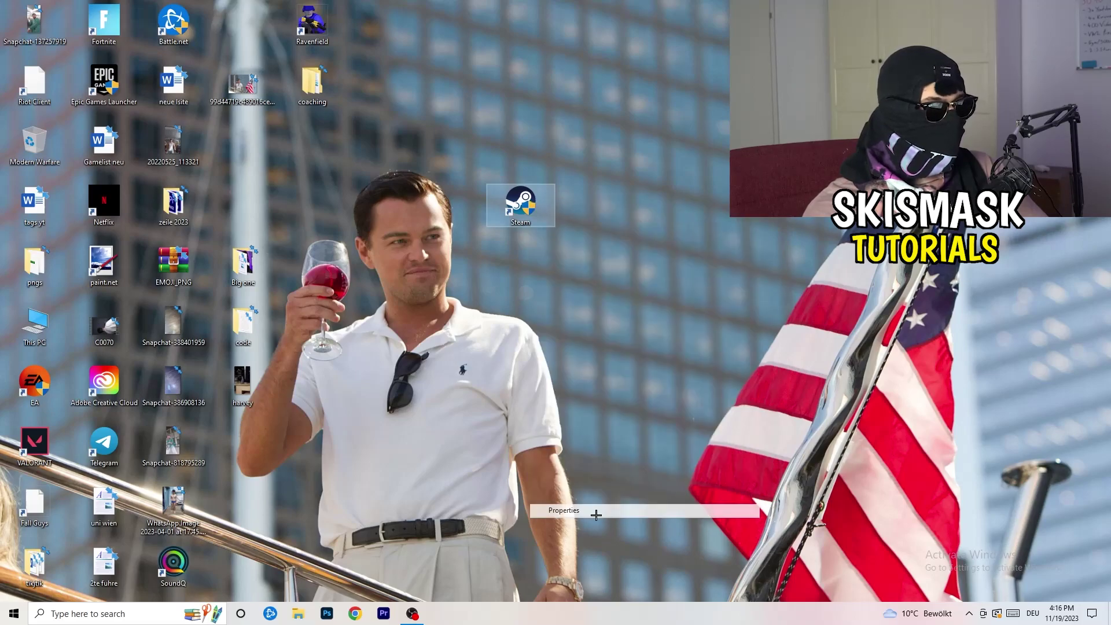
drag(603, 213, 389, 104)
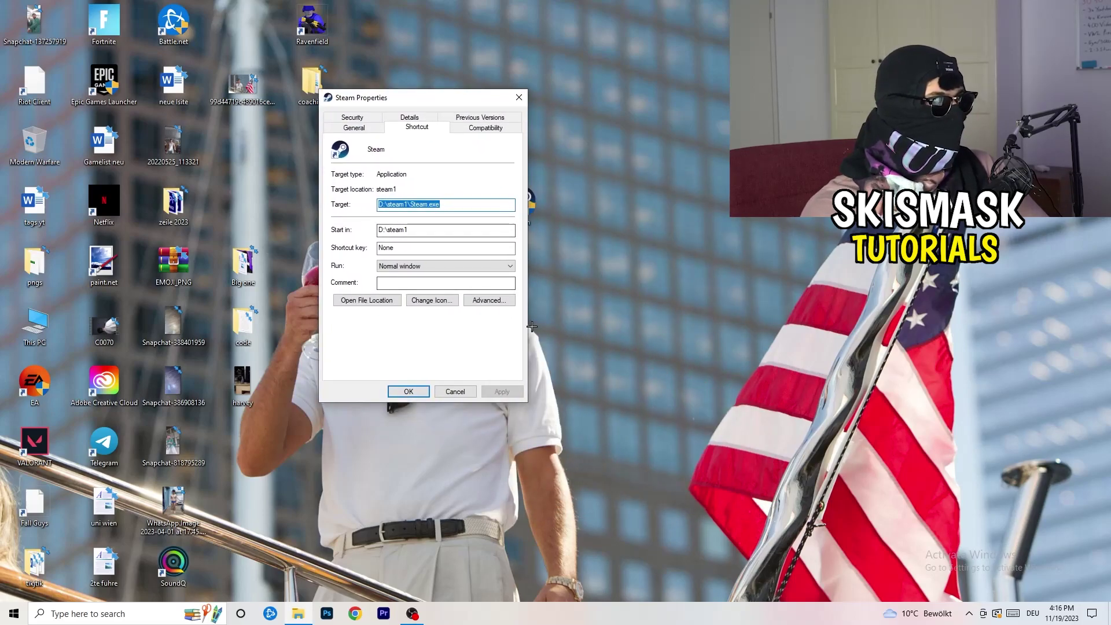
click(462, 125)
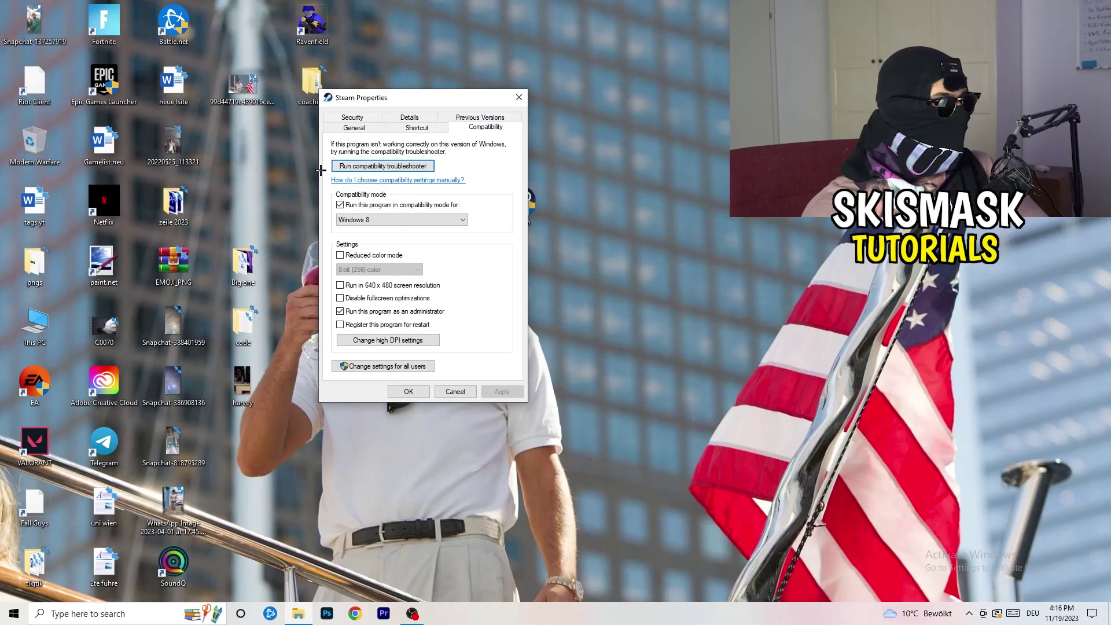
click(463, 220)
click(482, 219)
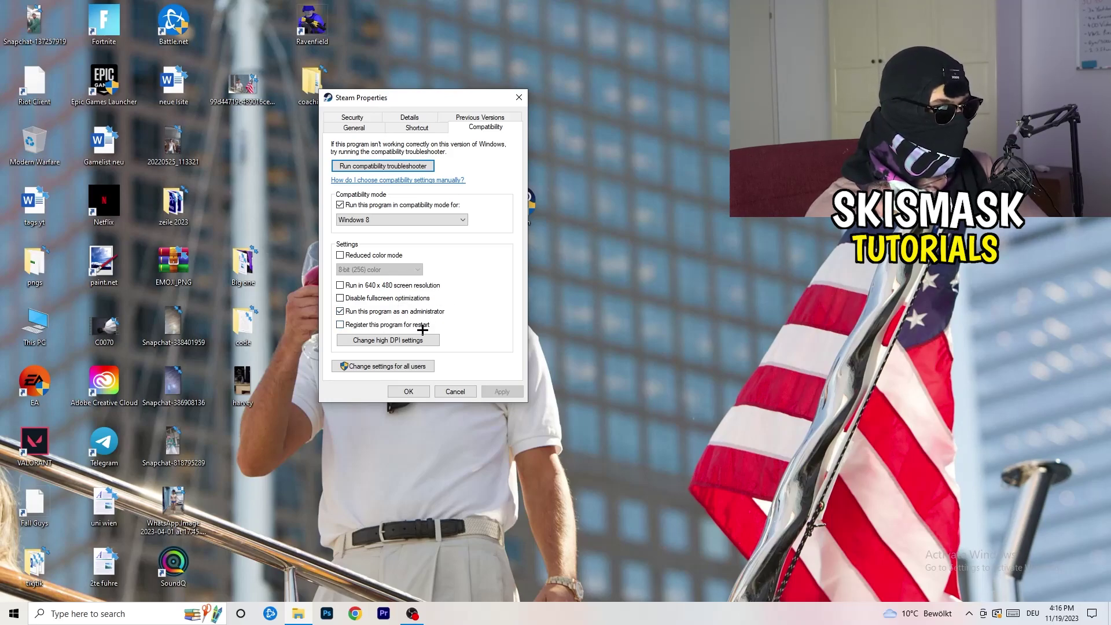
click(408, 391)
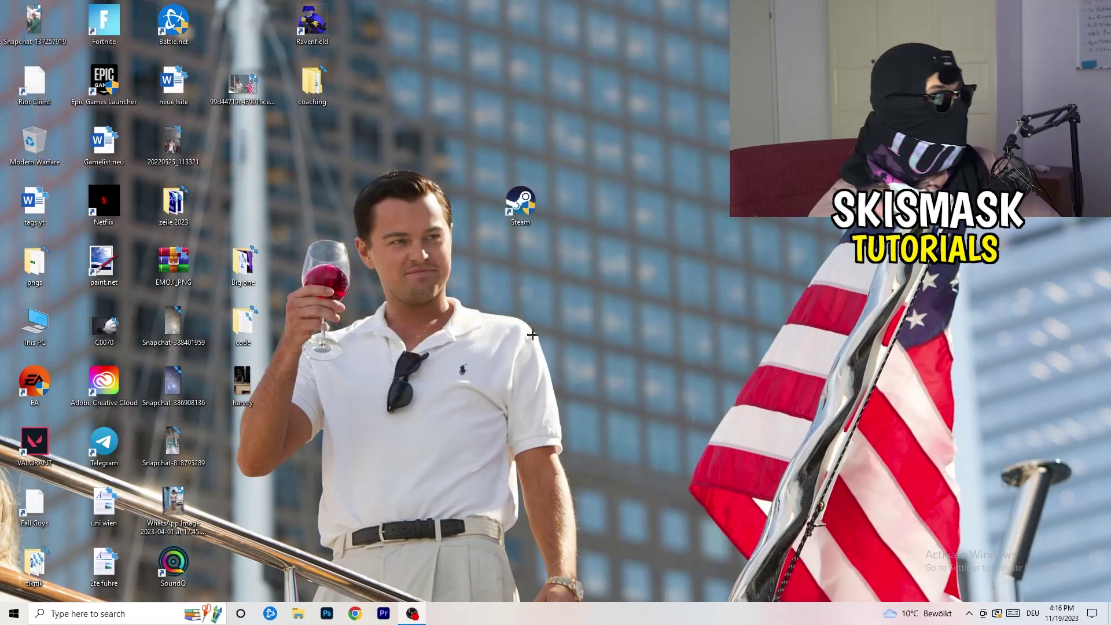
Reposition the Steam shortcut and recheck its compatibility settings without further changes
drag(521, 201, 590, 202)
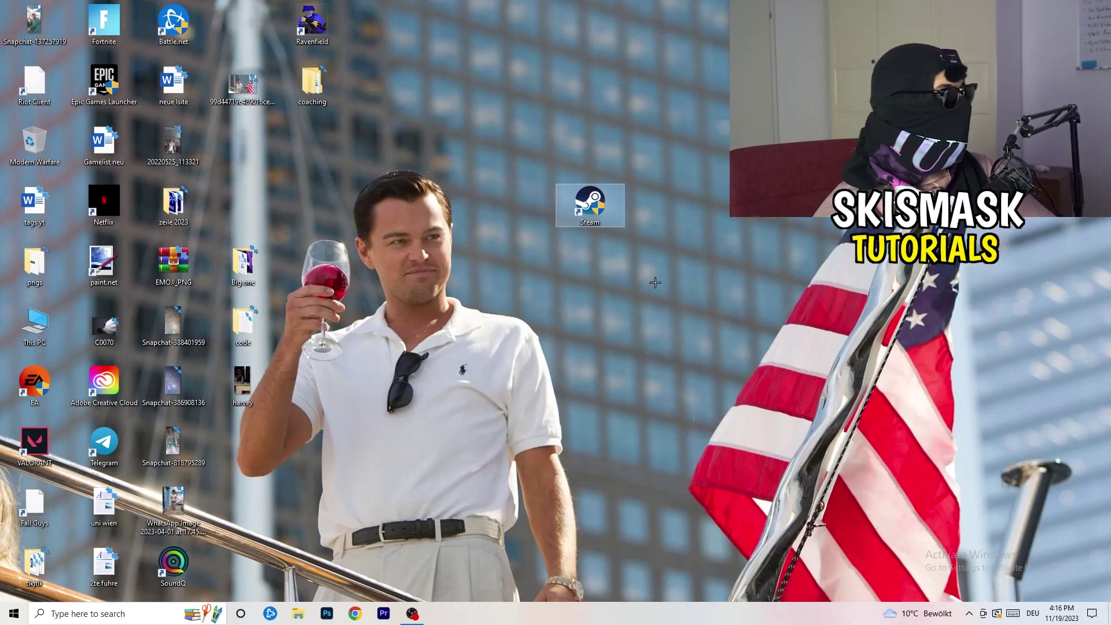
drag(590, 199, 519, 202)
right_click(519, 202)
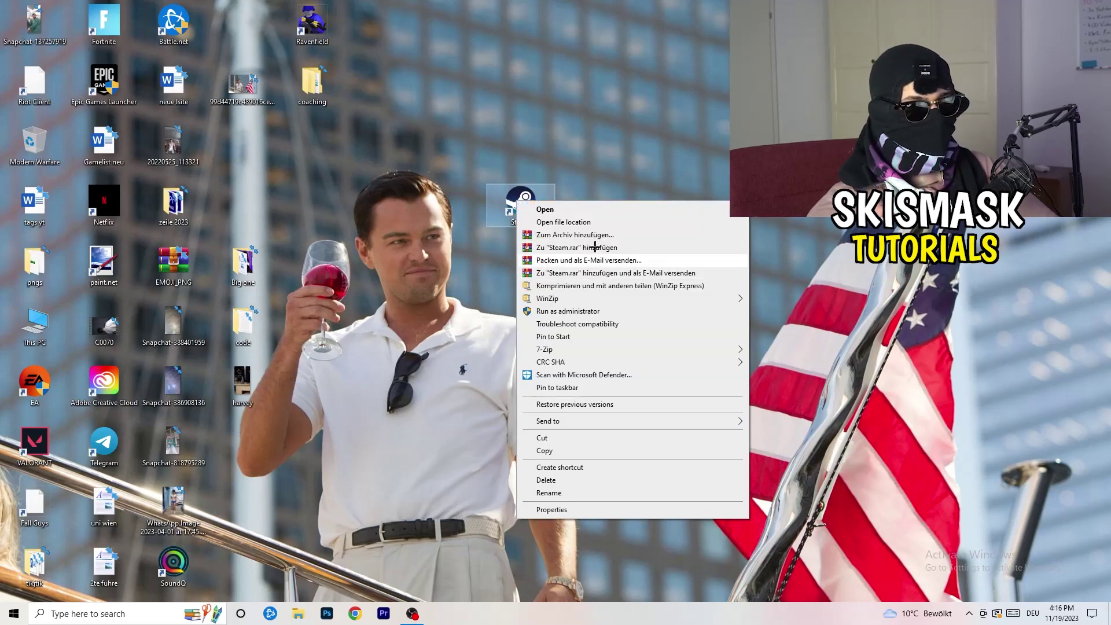
click(598, 509)
click(689, 238)
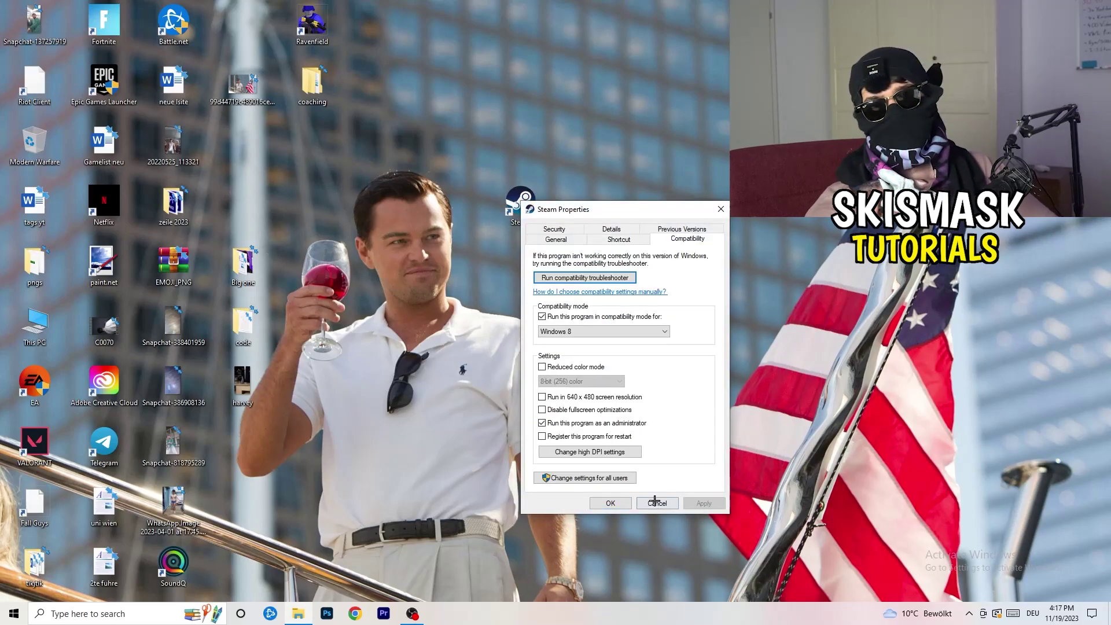
click(723, 208)
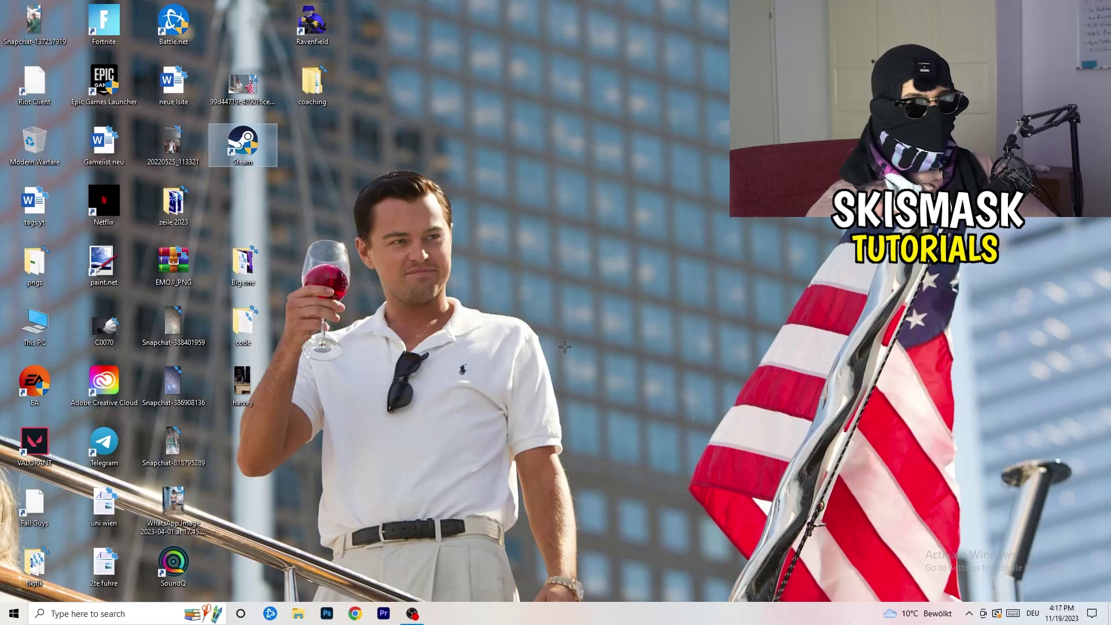
Open Task Manager maximized on Details and bring up Set priority for Creative Cloud UI Helper
drag(578, 613, 520, 621)
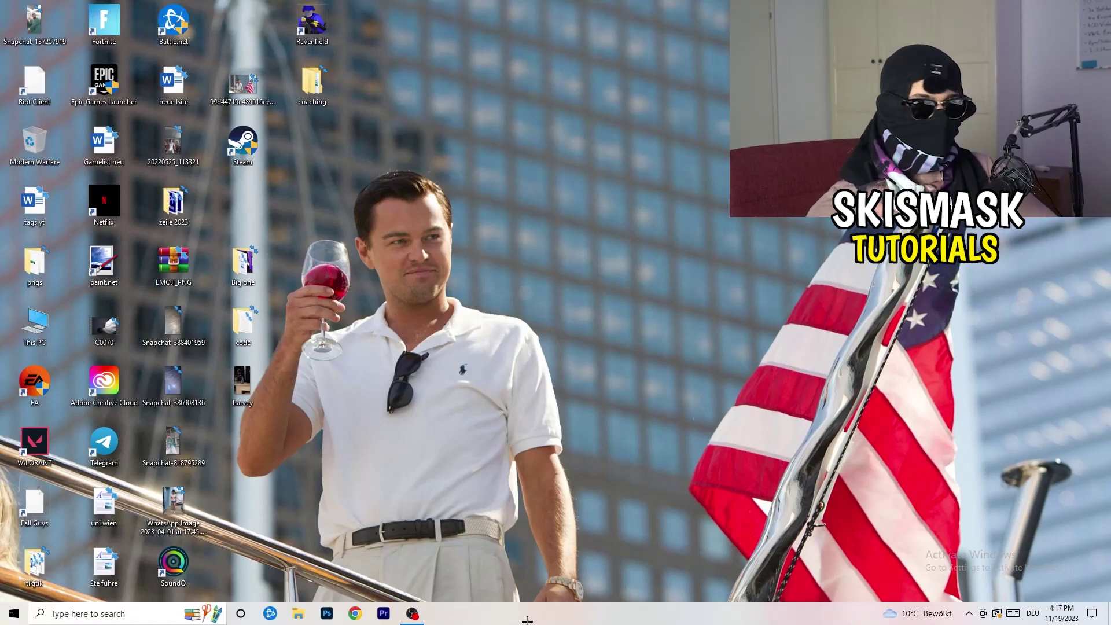
right_click(527, 619)
click(586, 564)
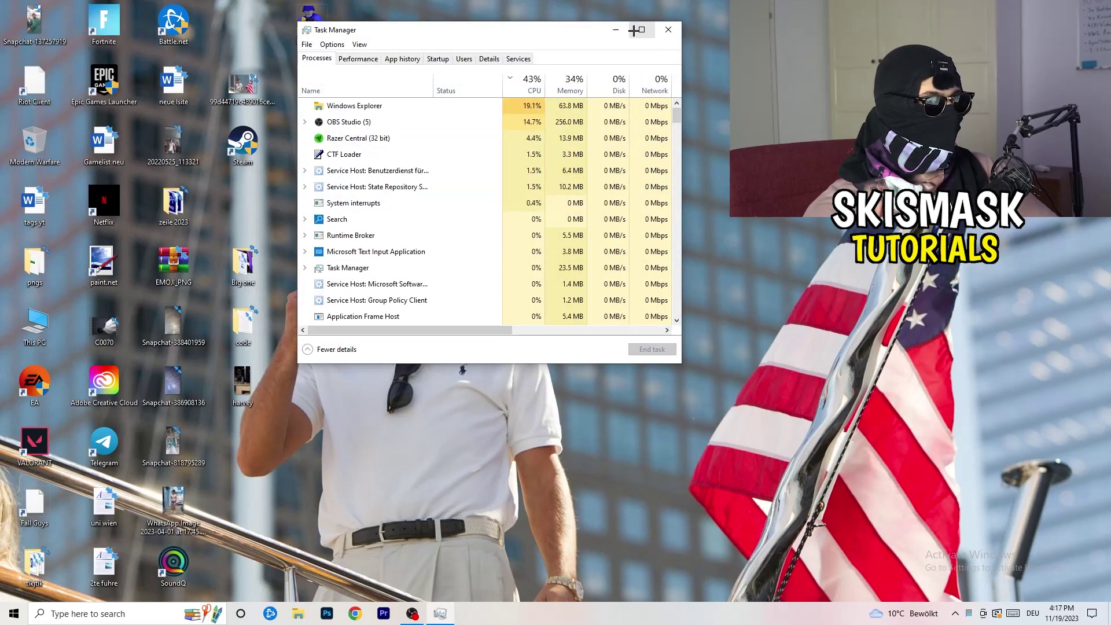
click(636, 27)
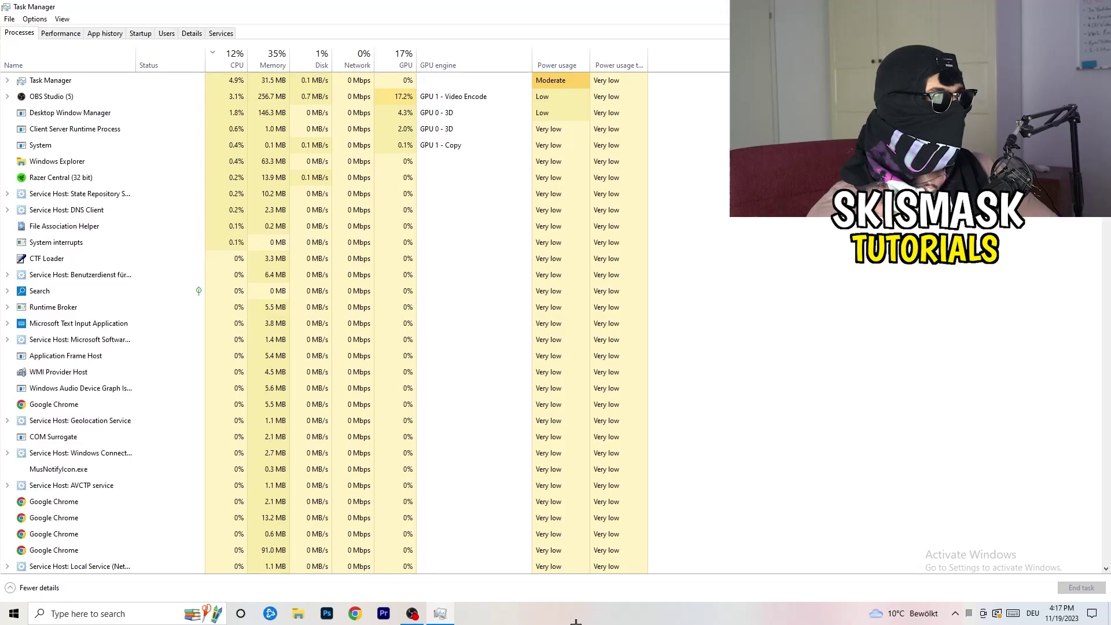
click(191, 33)
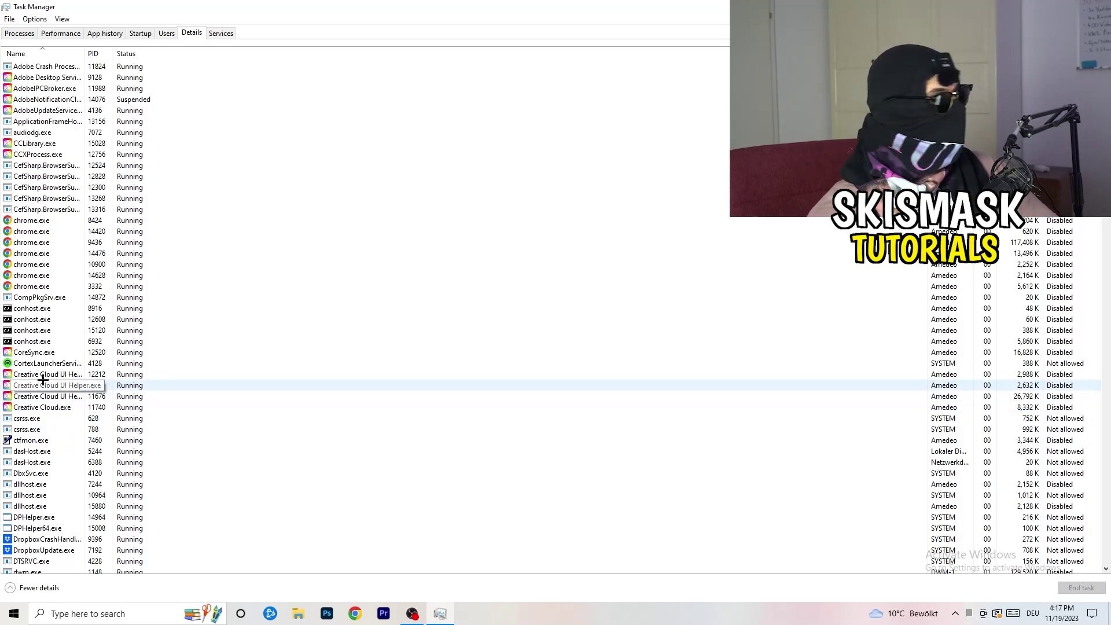
right_click(45, 374)
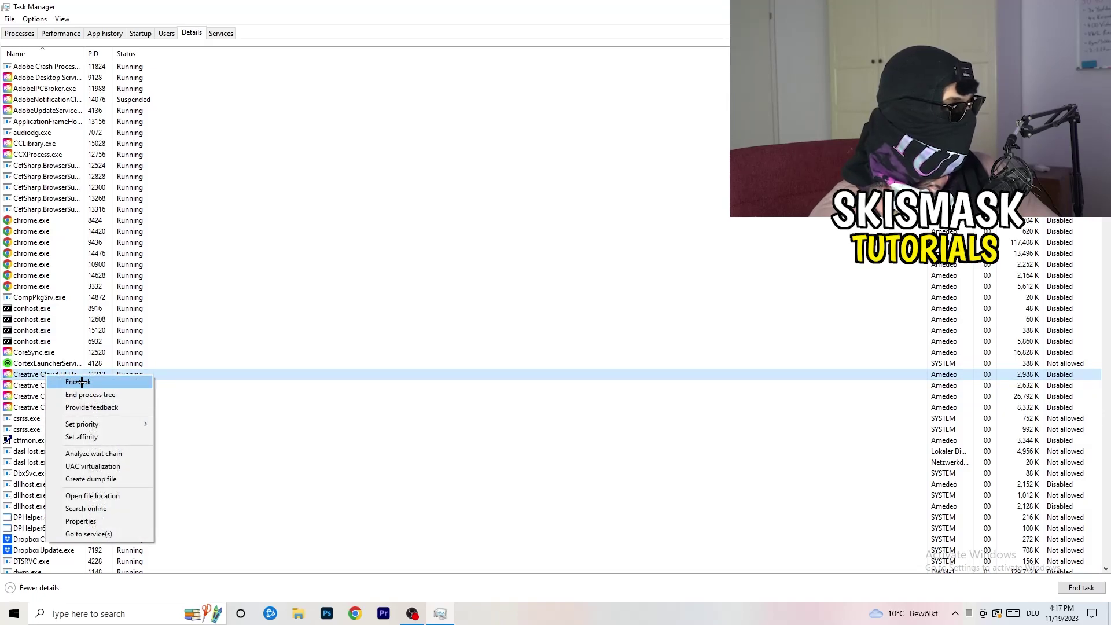
mouse_move(106, 423)
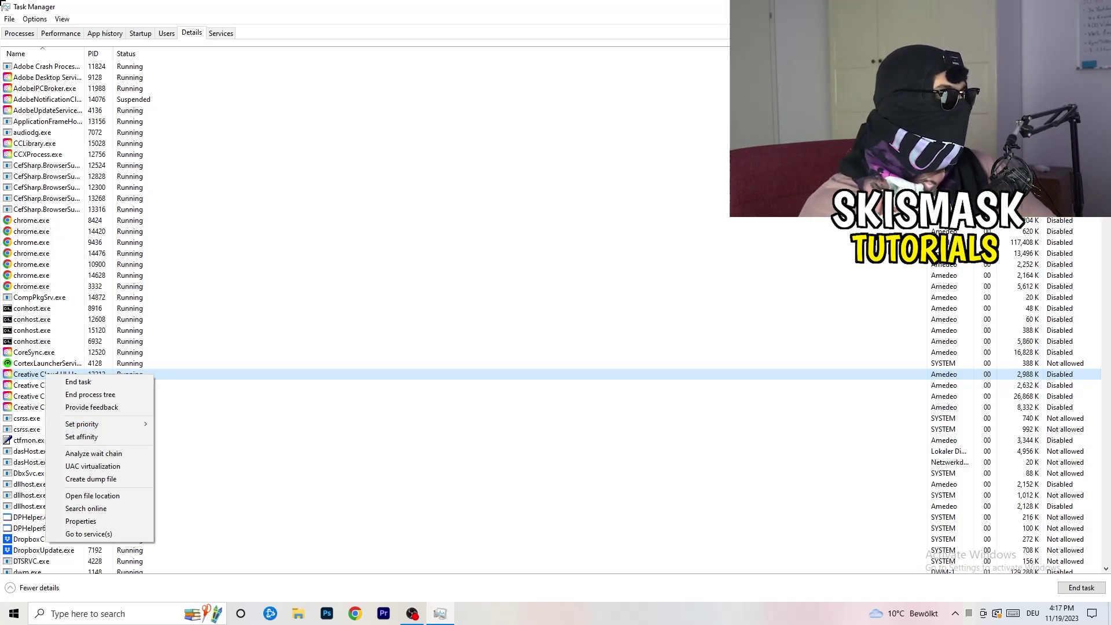
Show the Startup apps list and bring up options for Windows Security notification, leaving it Enabled
click(139, 32)
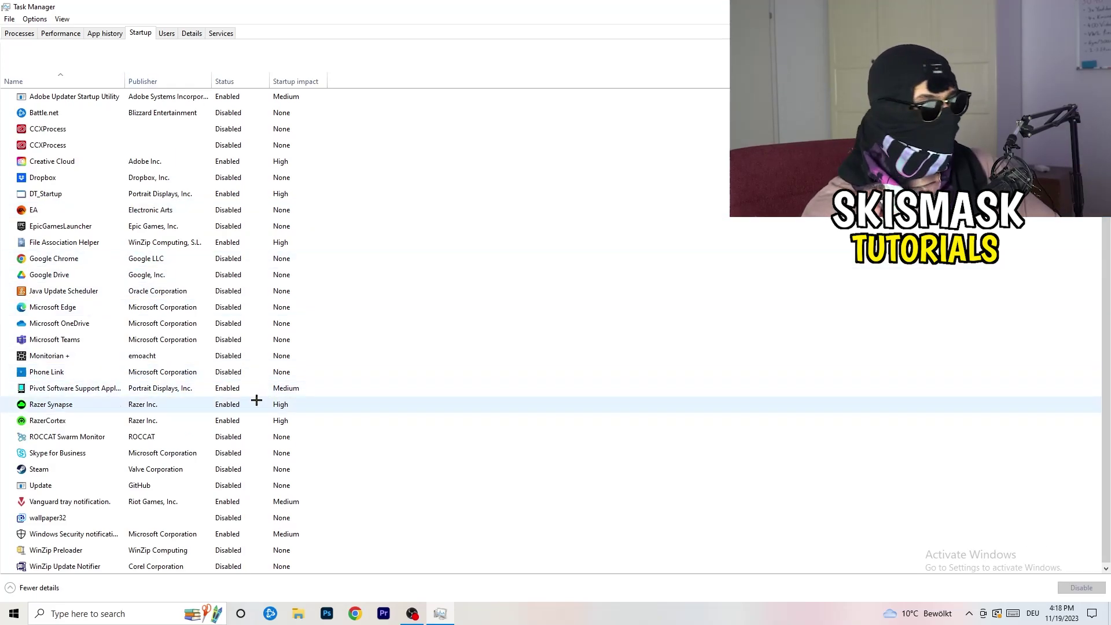
right_click(236, 533)
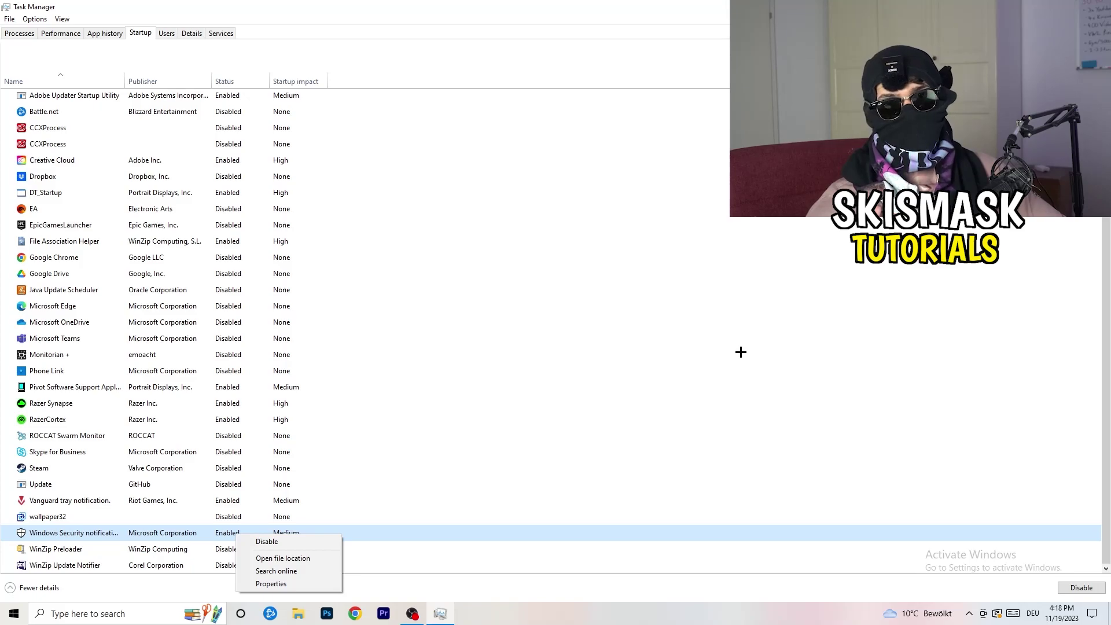
Sort processes by GPU usage with OBS Studio on top, then close Task Manager without ending it
click(7, 36)
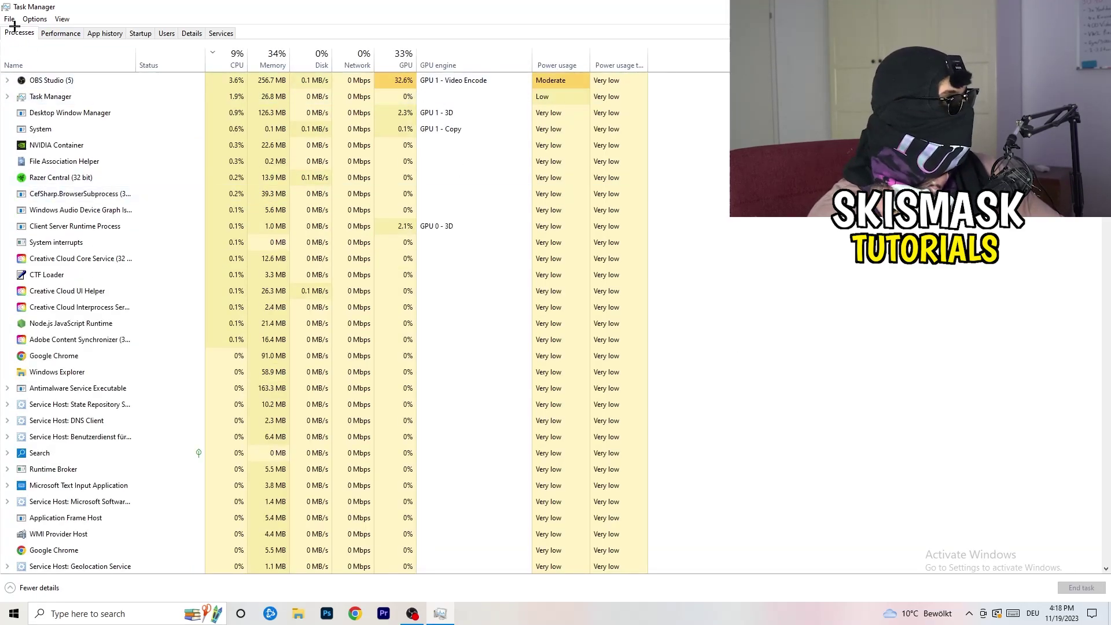
scroll(235, 174, down, 5)
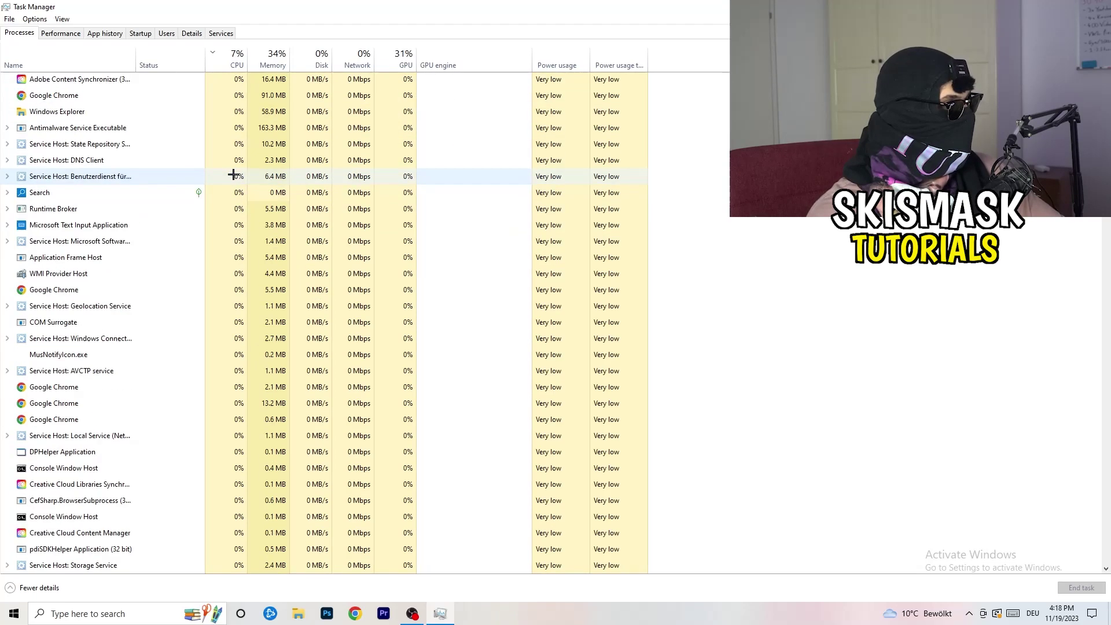
scroll(235, 170, up, 5)
click(394, 65)
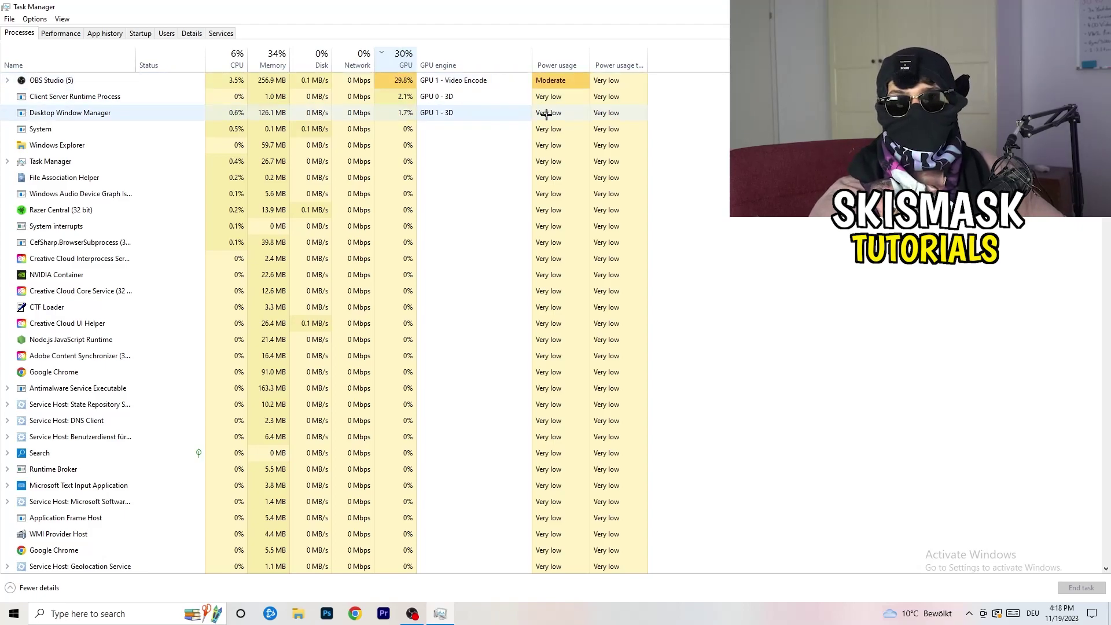
right_click(379, 82)
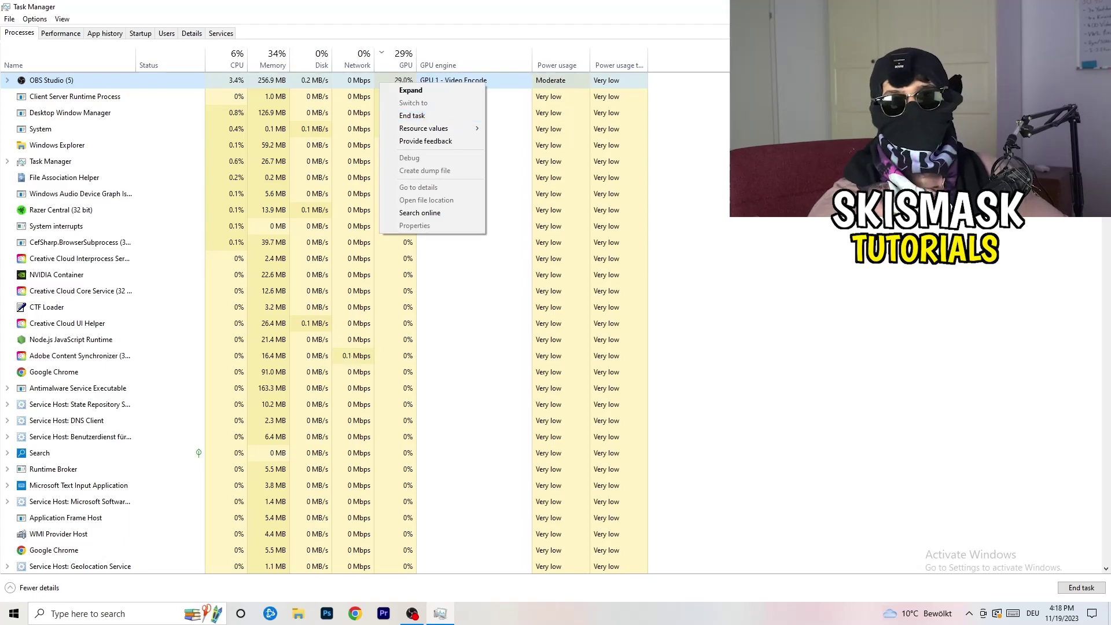
key(Escape)
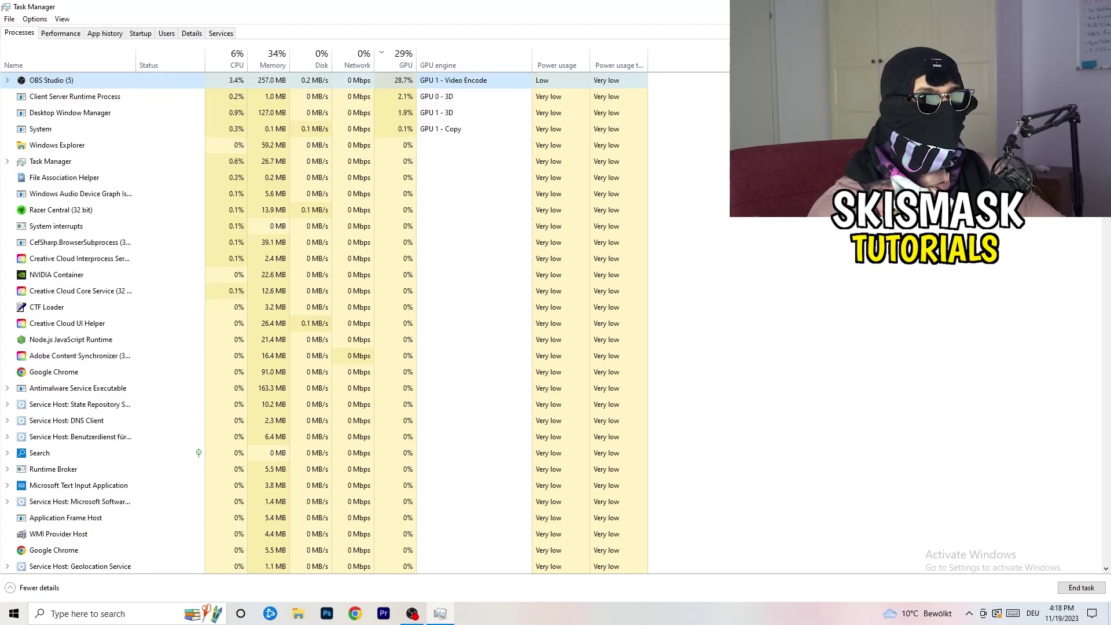
key(alt+F4)
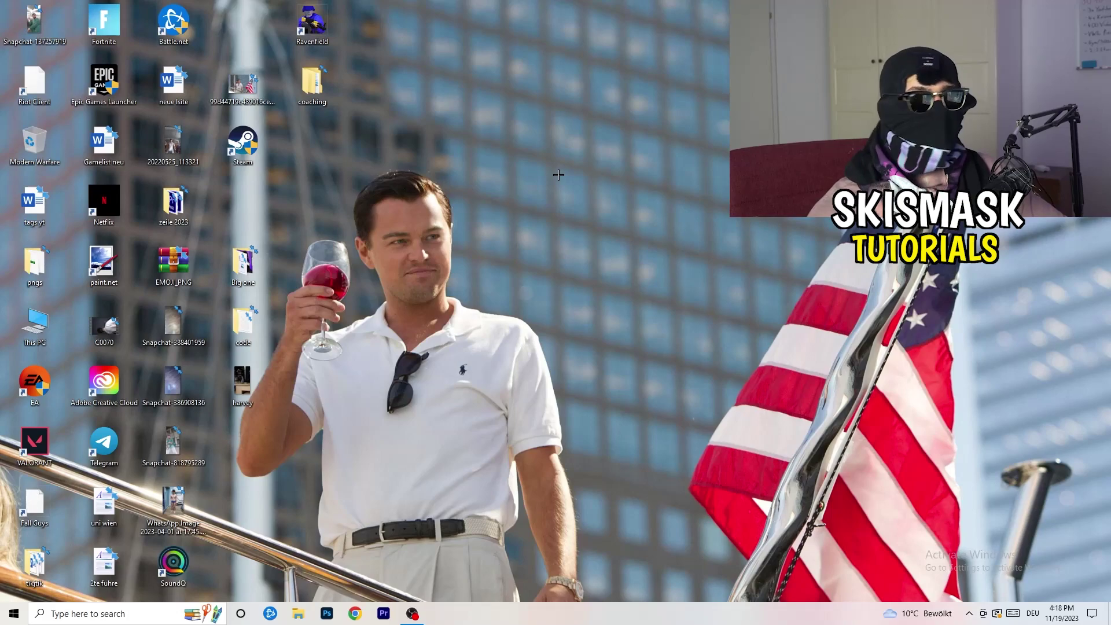